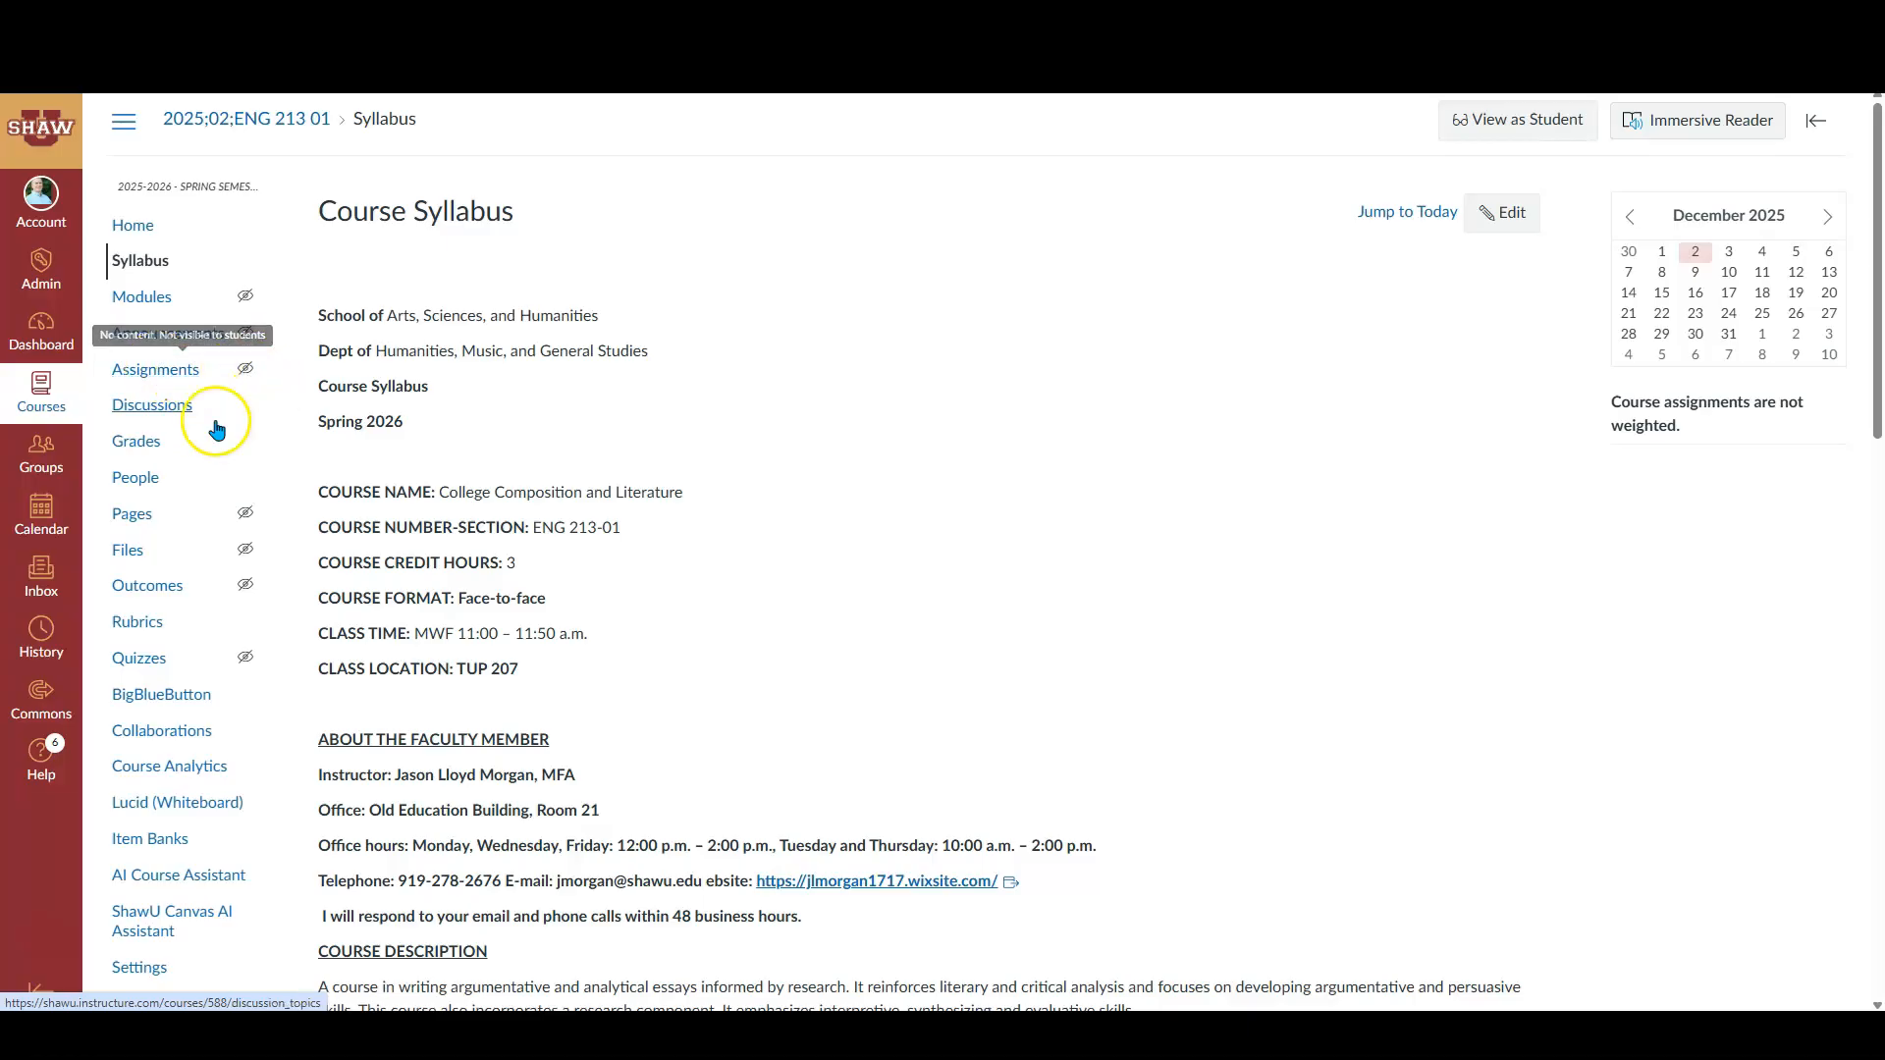
- Compare the course's assignment groups with the assessment categories and percentages in the syllabus's evaluation table
{"action": "left_click", "coordinate": [160, 382]}
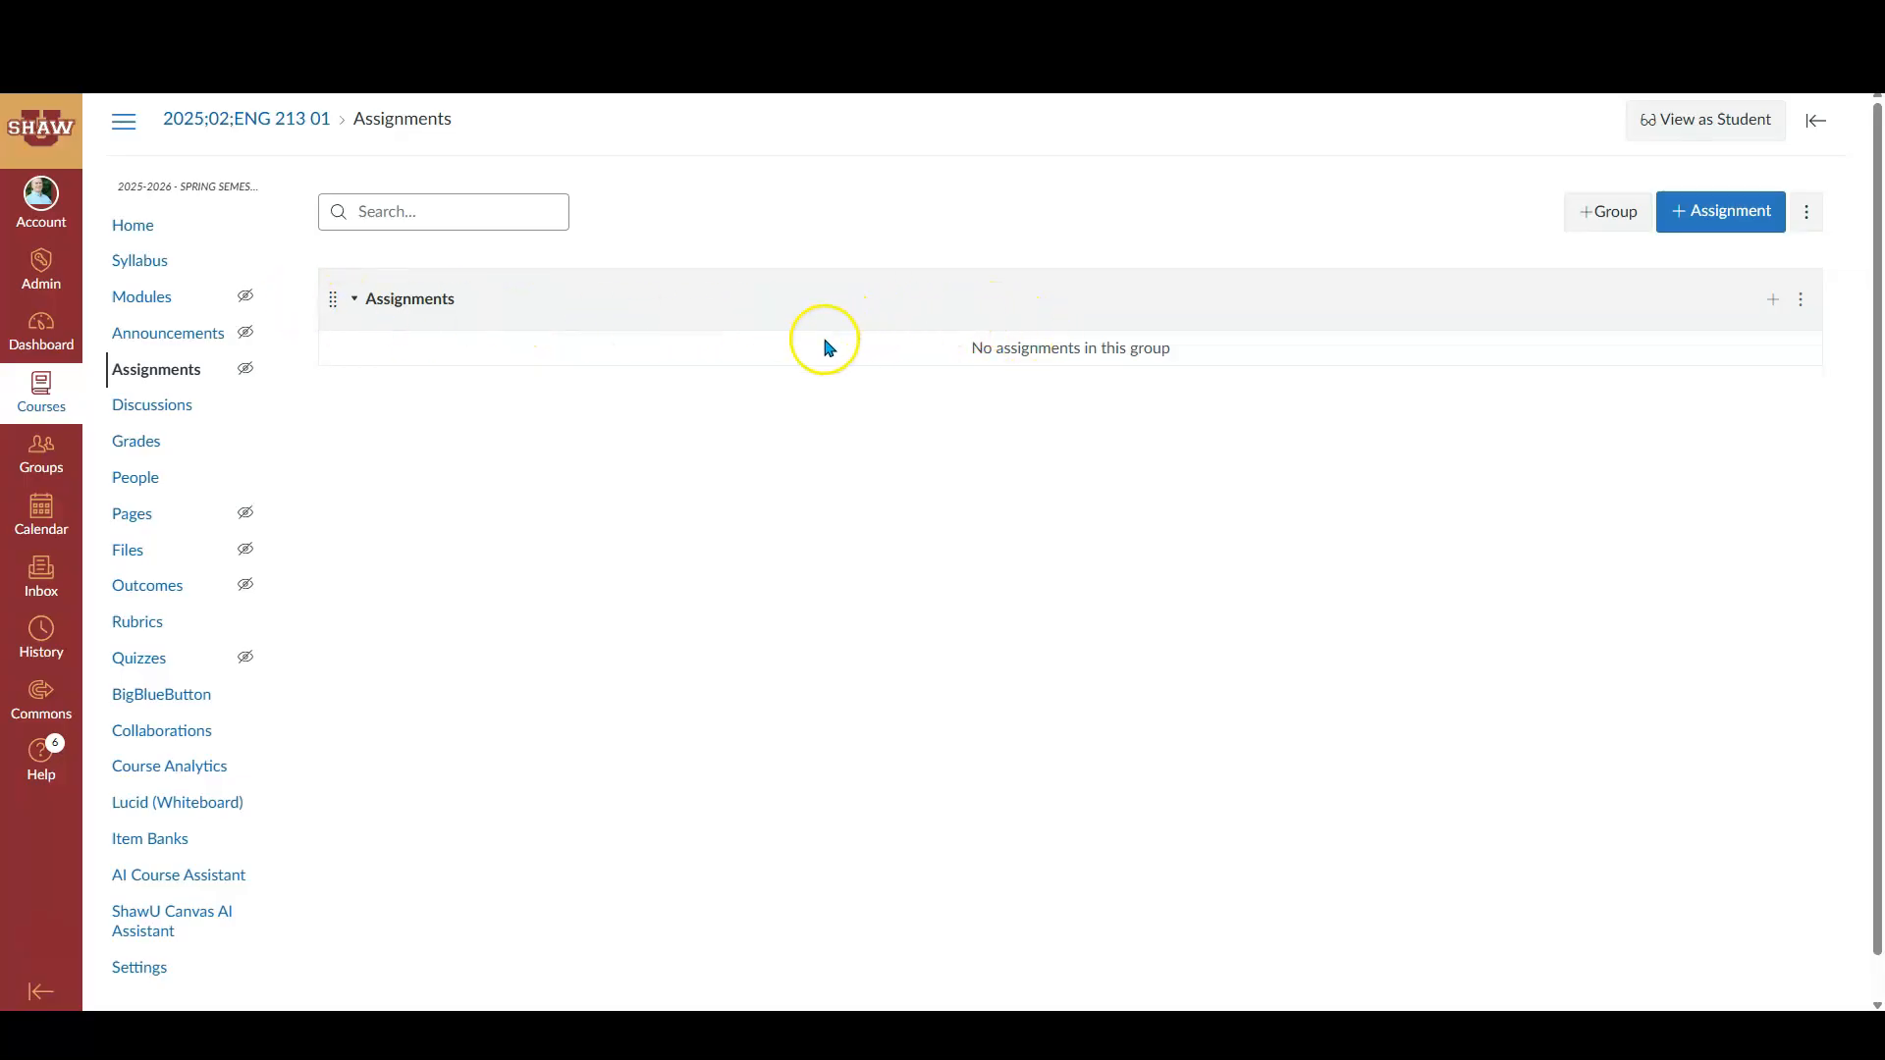
{"action": "left_click", "coordinate": [144, 263]}
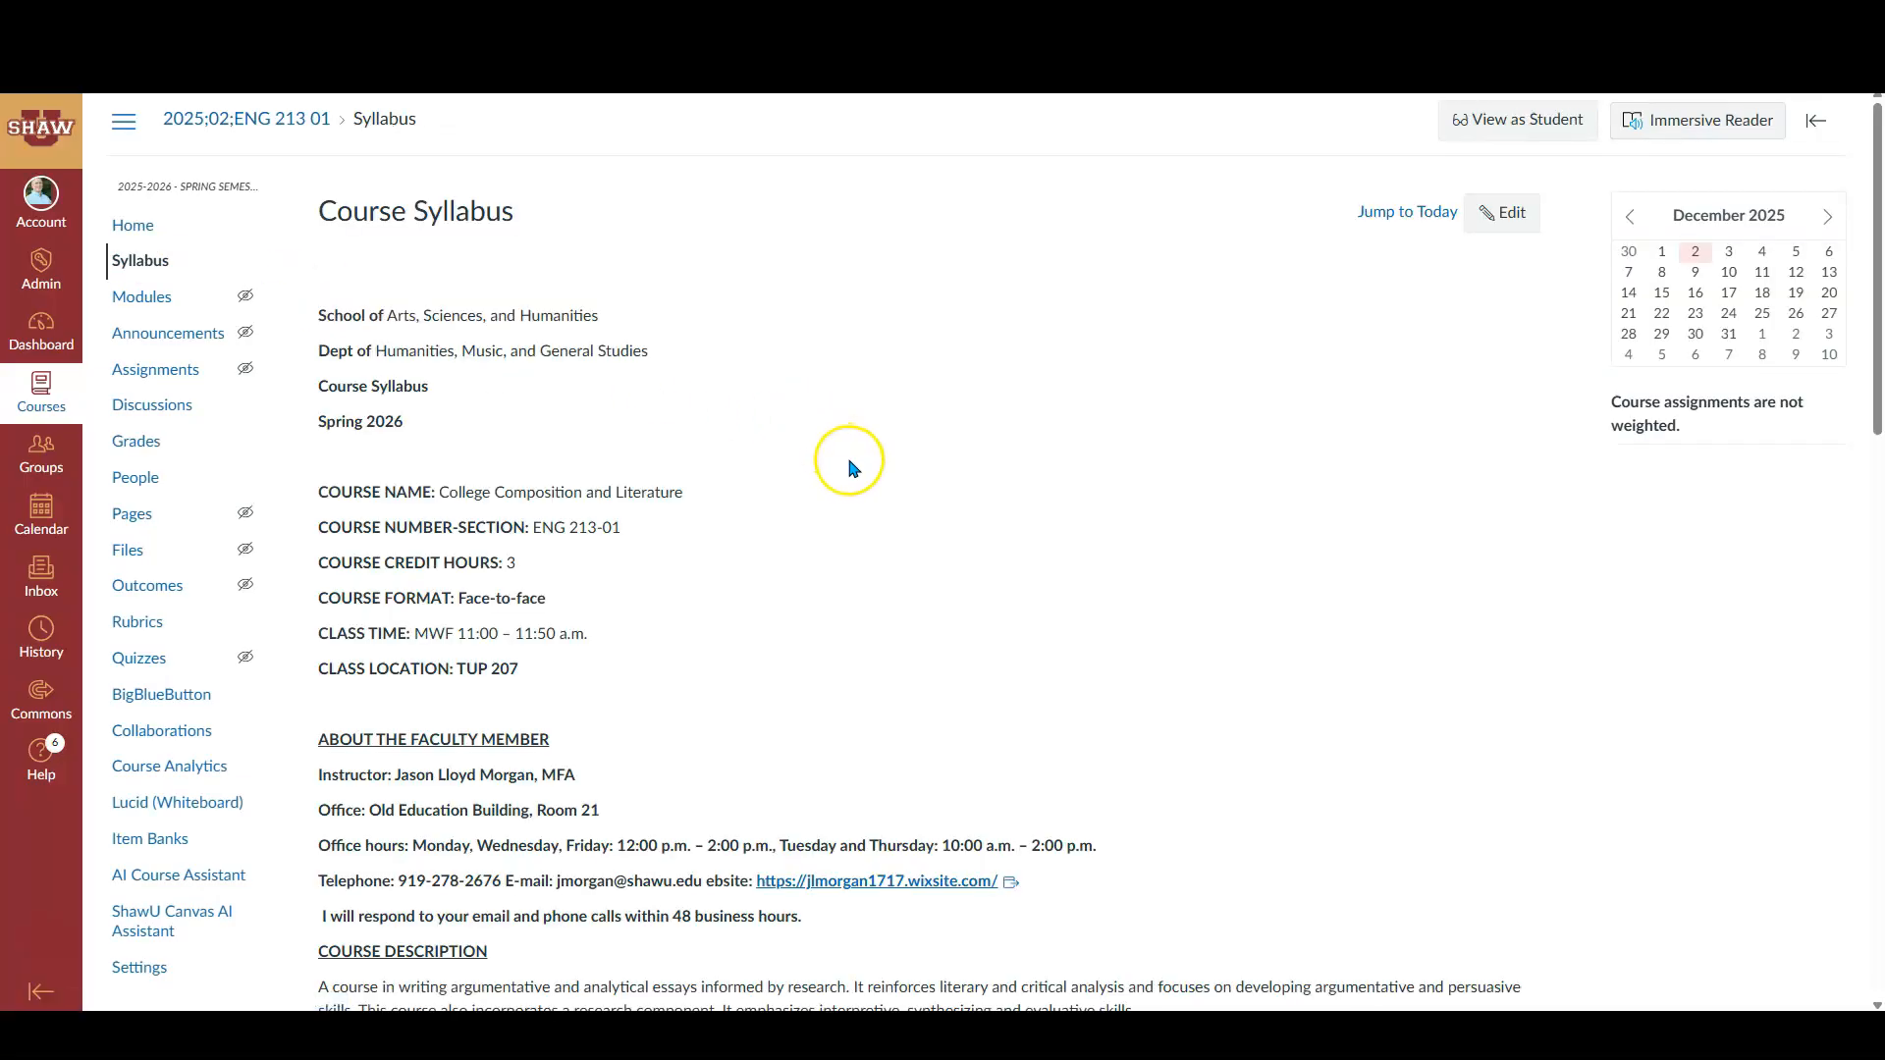
{"action": "scroll", "coordinate": [846, 457], "scroll_direction": "down", "scroll_amount": 6}
{"action": "scroll", "coordinate": [852, 468], "scroll_direction": "down", "scroll_amount": 5}
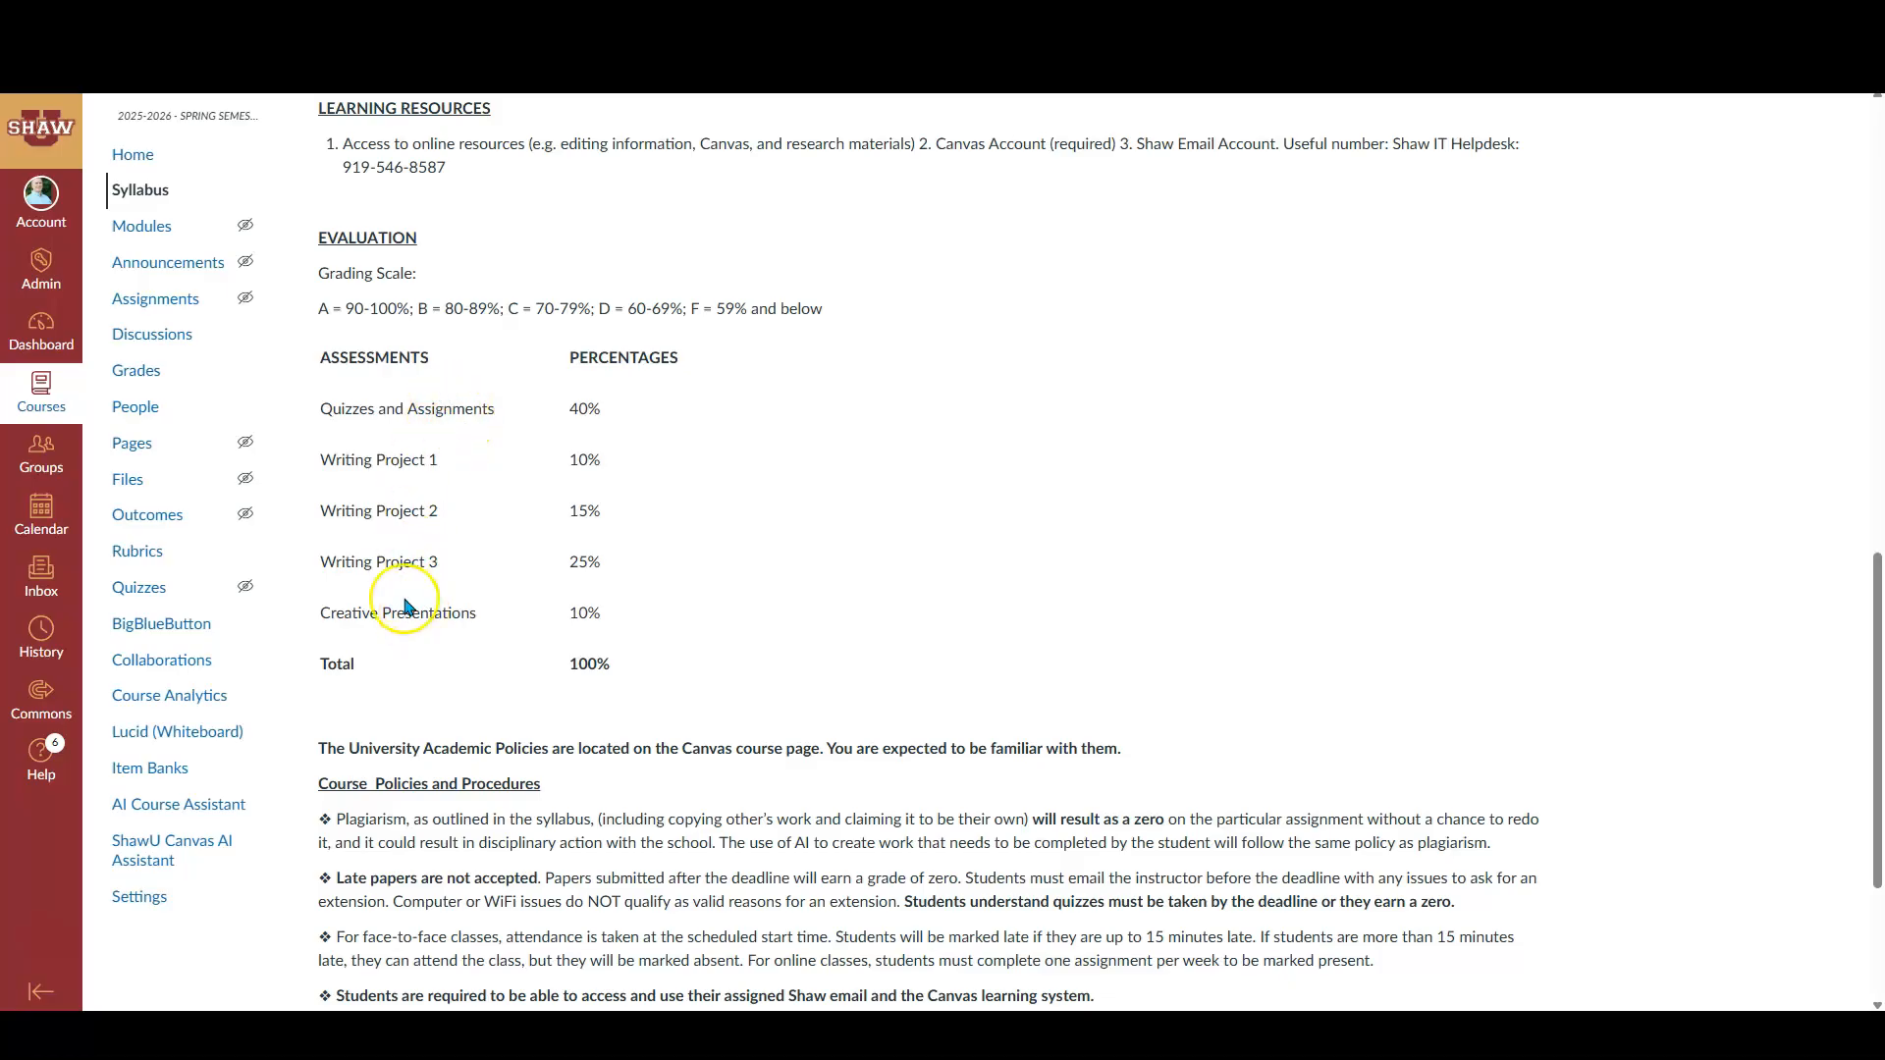
{"action": "left_click", "coordinate": [157, 304]}
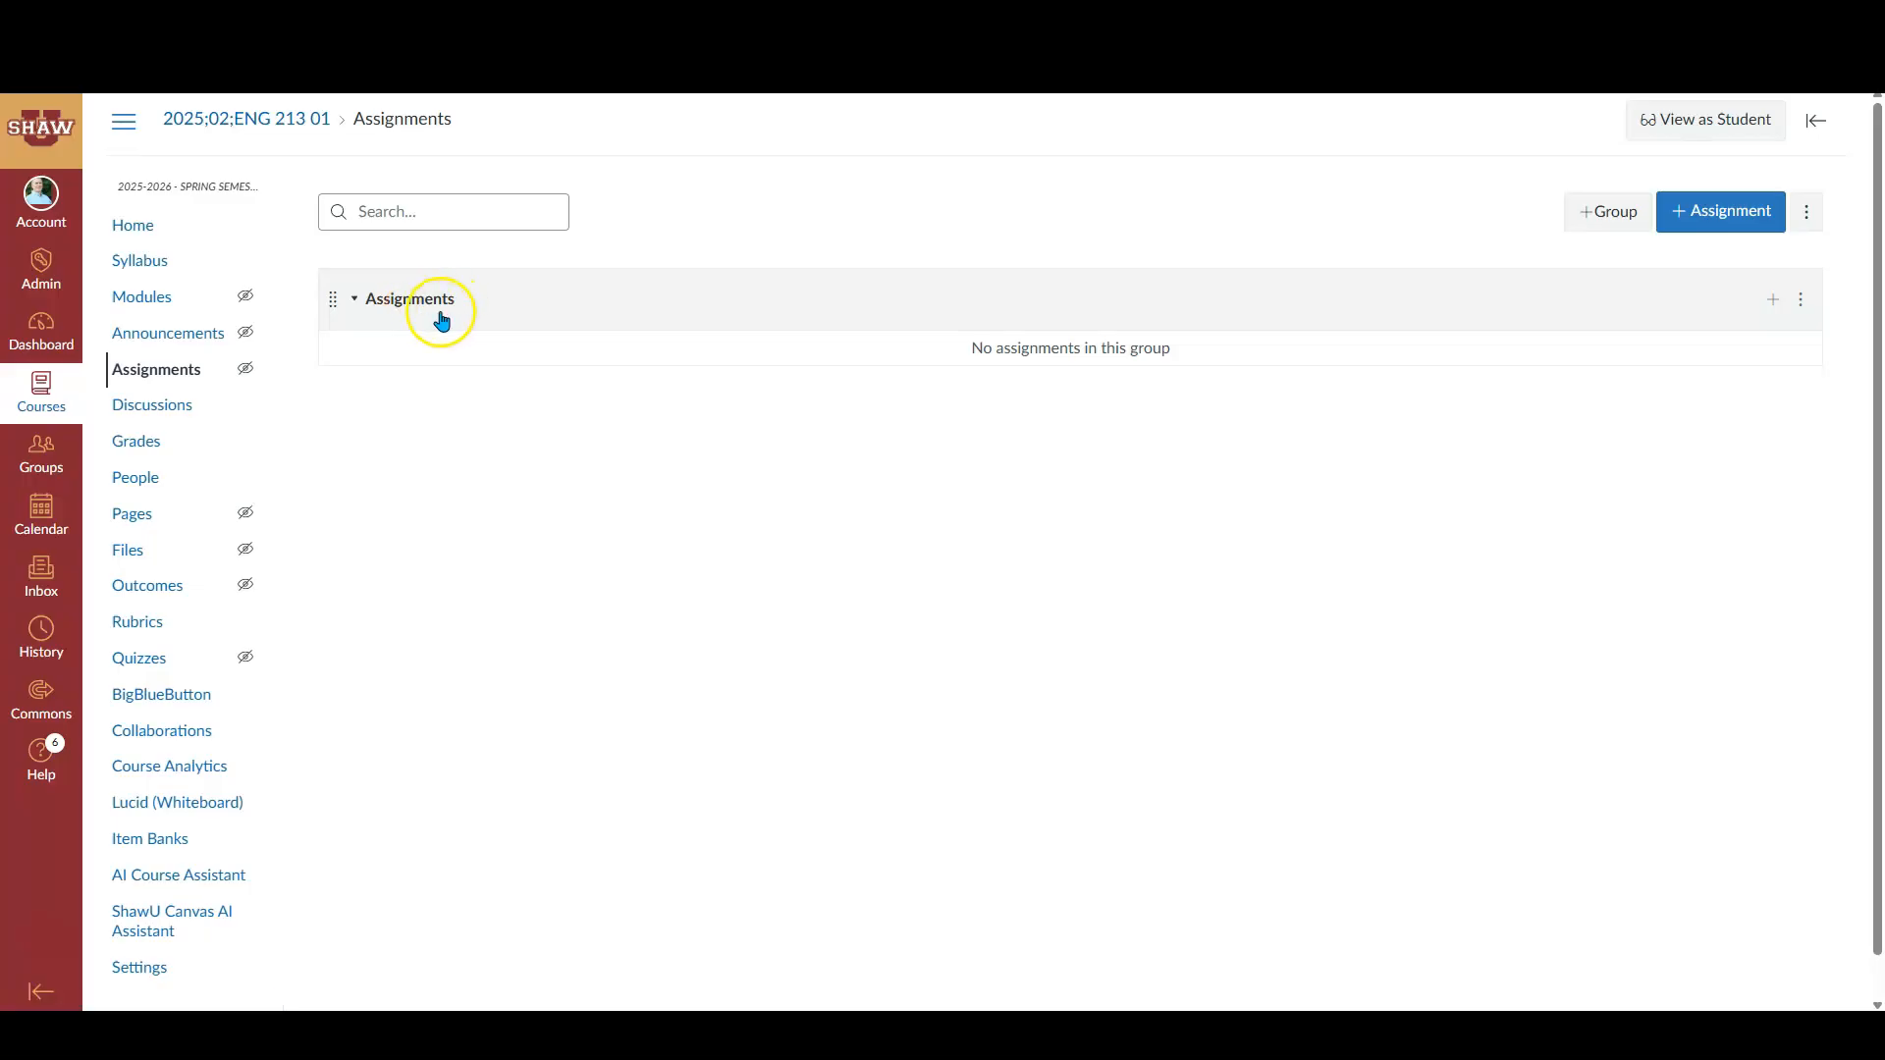
{"action": "left_click", "coordinate": [147, 271]}
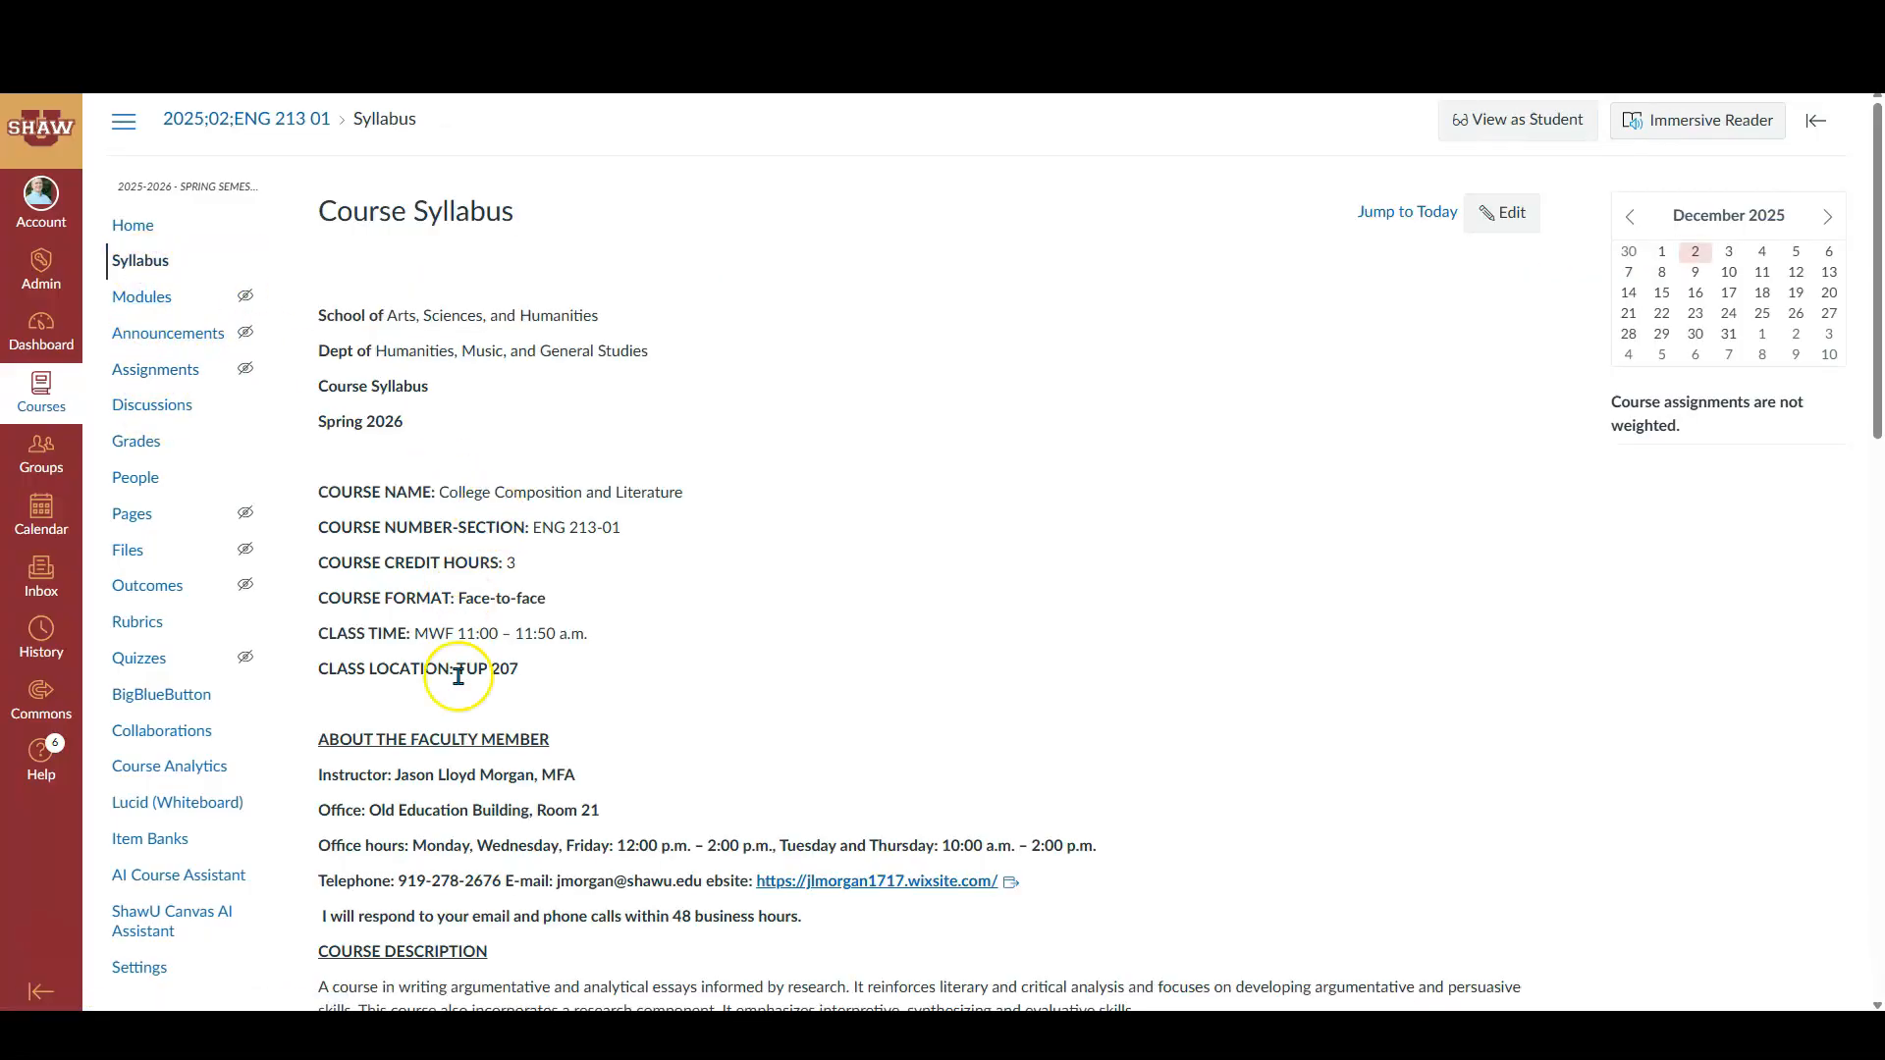
{"action": "scroll", "coordinate": [784, 535], "scroll_direction": "down", "scroll_amount": 10}
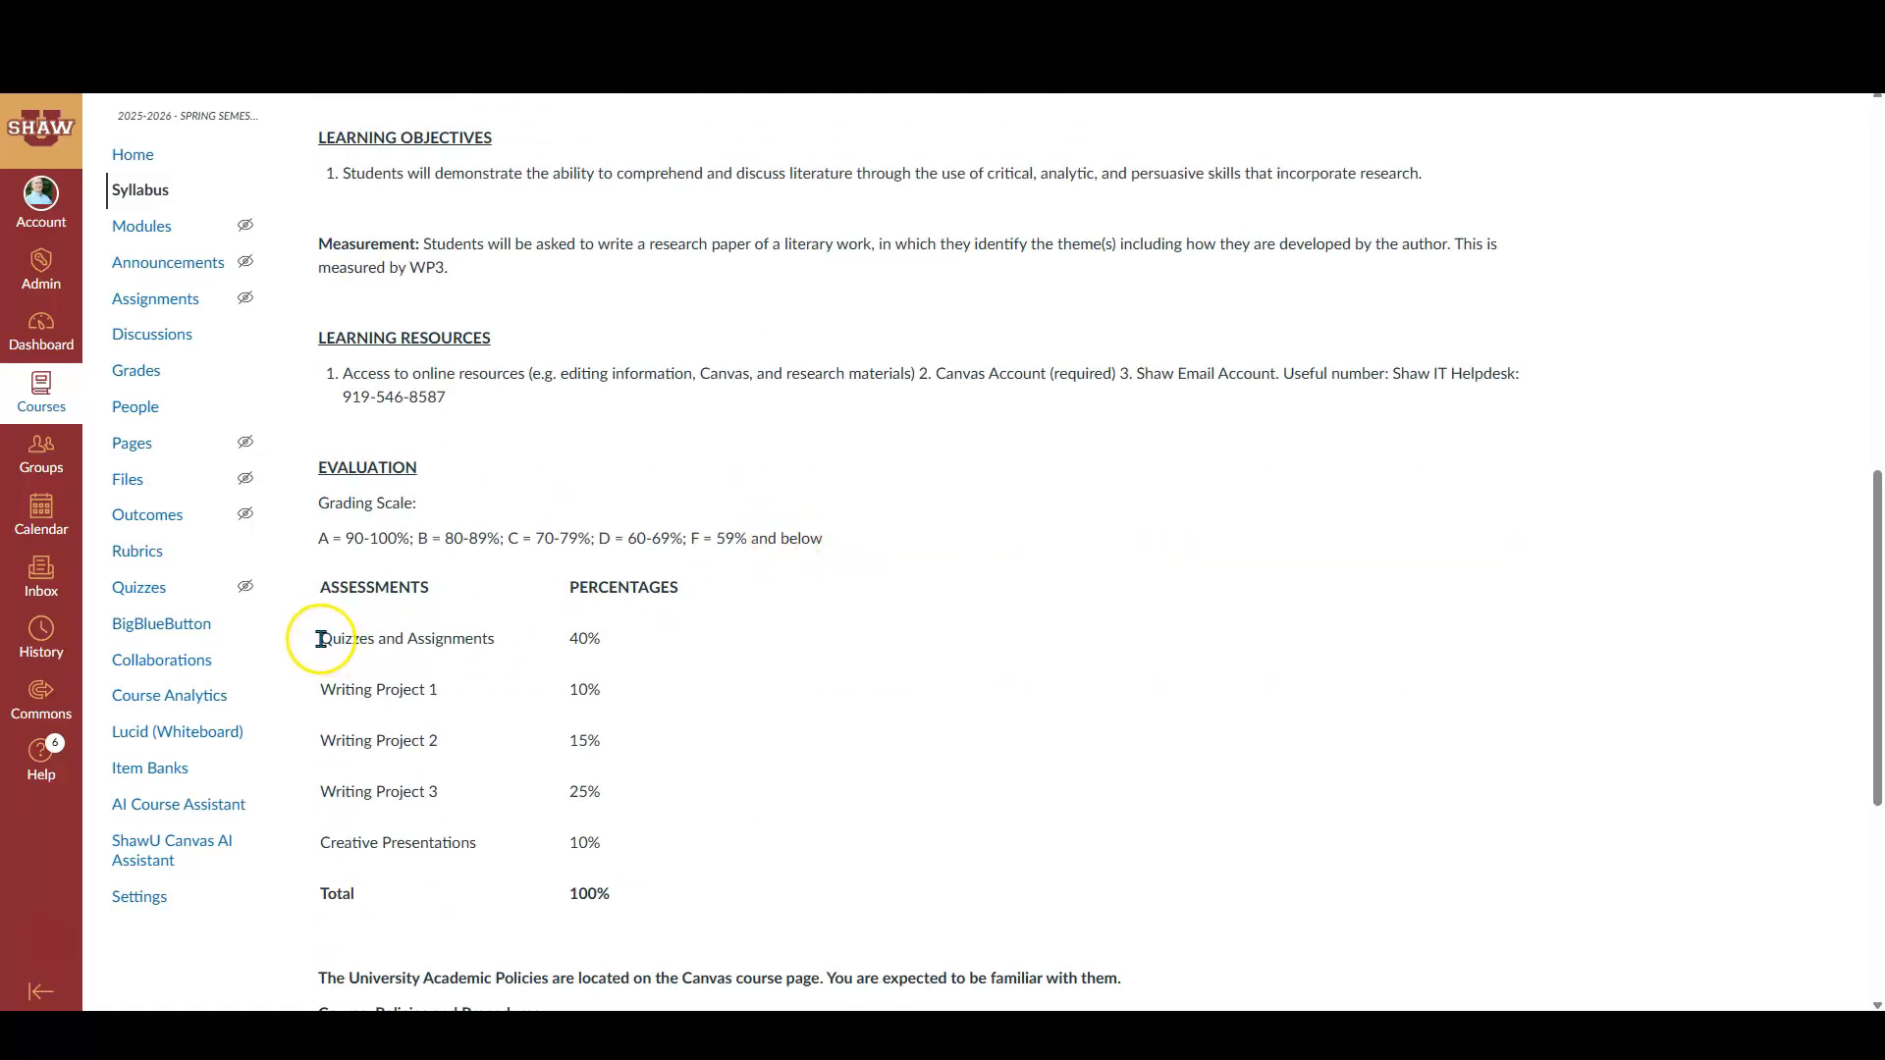
- Rename the default Assignments group to Quizzes and Assignments, matching the syllabus's first assessment category
{"action": "left_click_drag", "start_coordinate": [358, 639], "coordinate": [477, 641]}
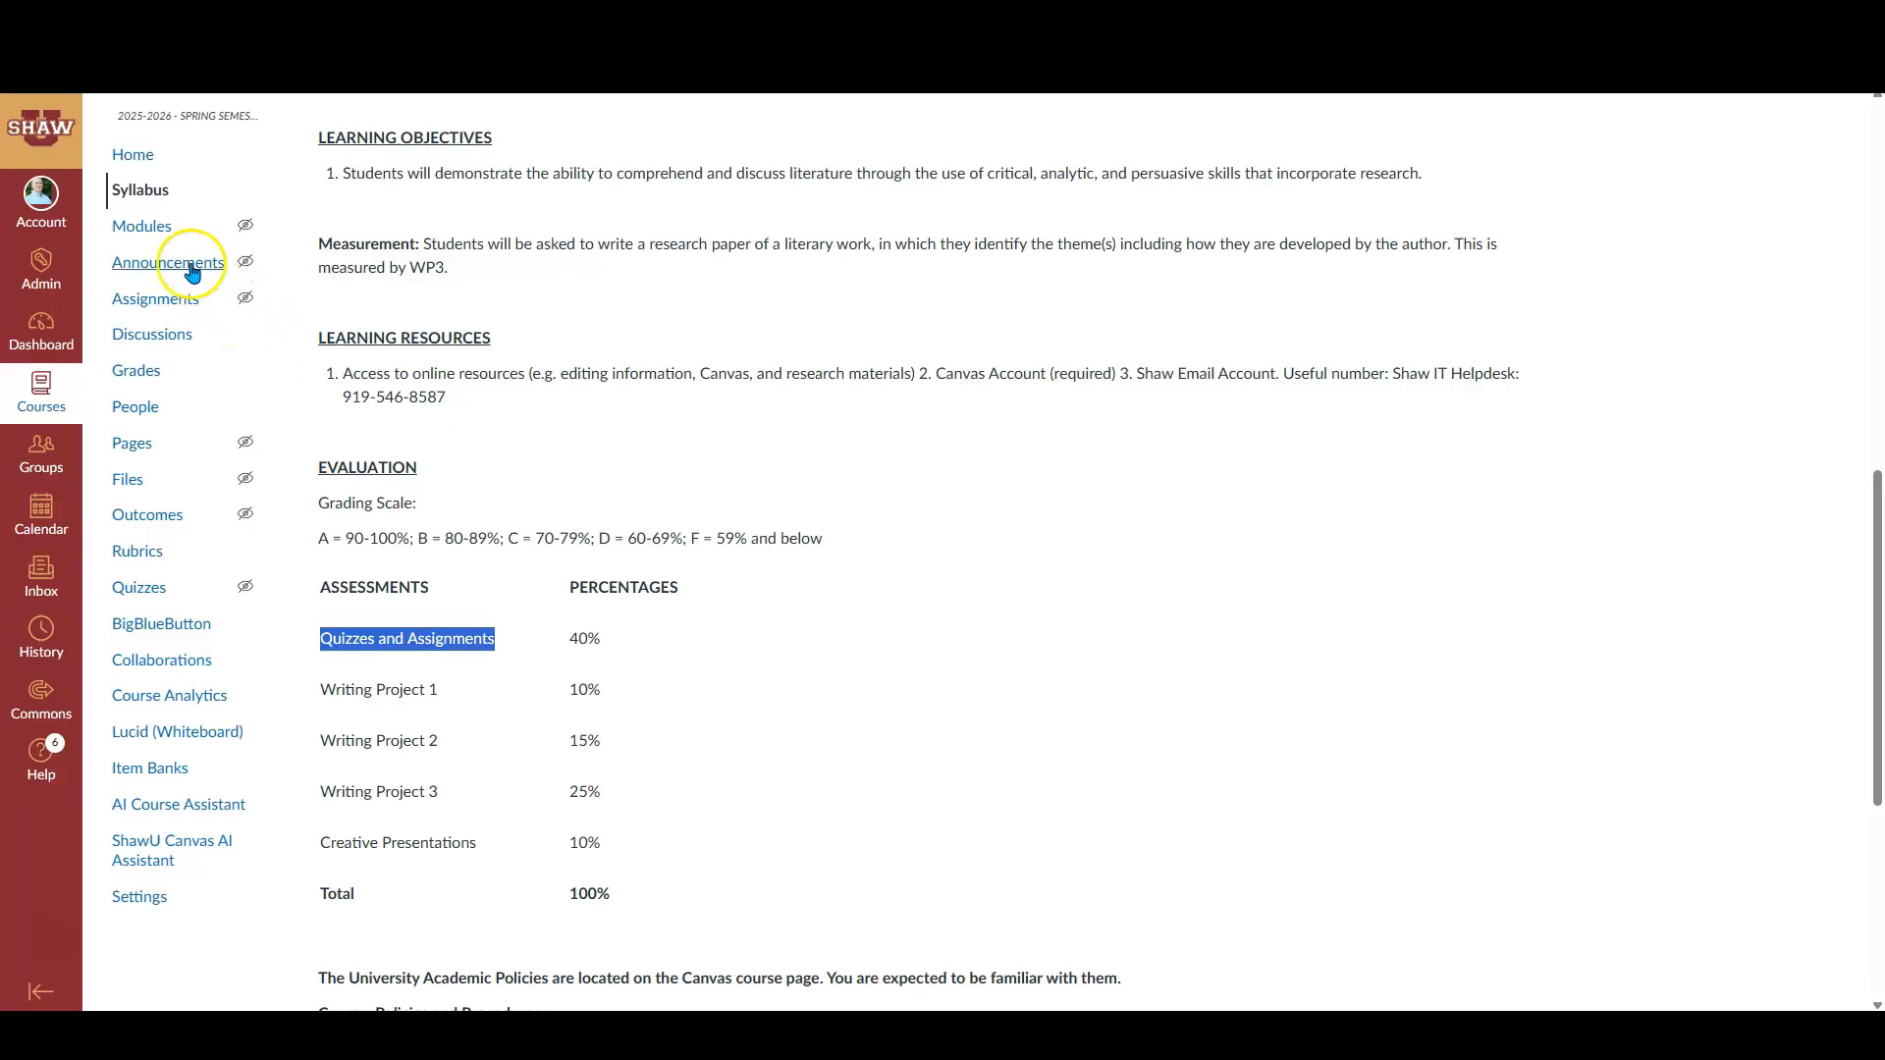
{"action": "left_click", "coordinate": [154, 300]}
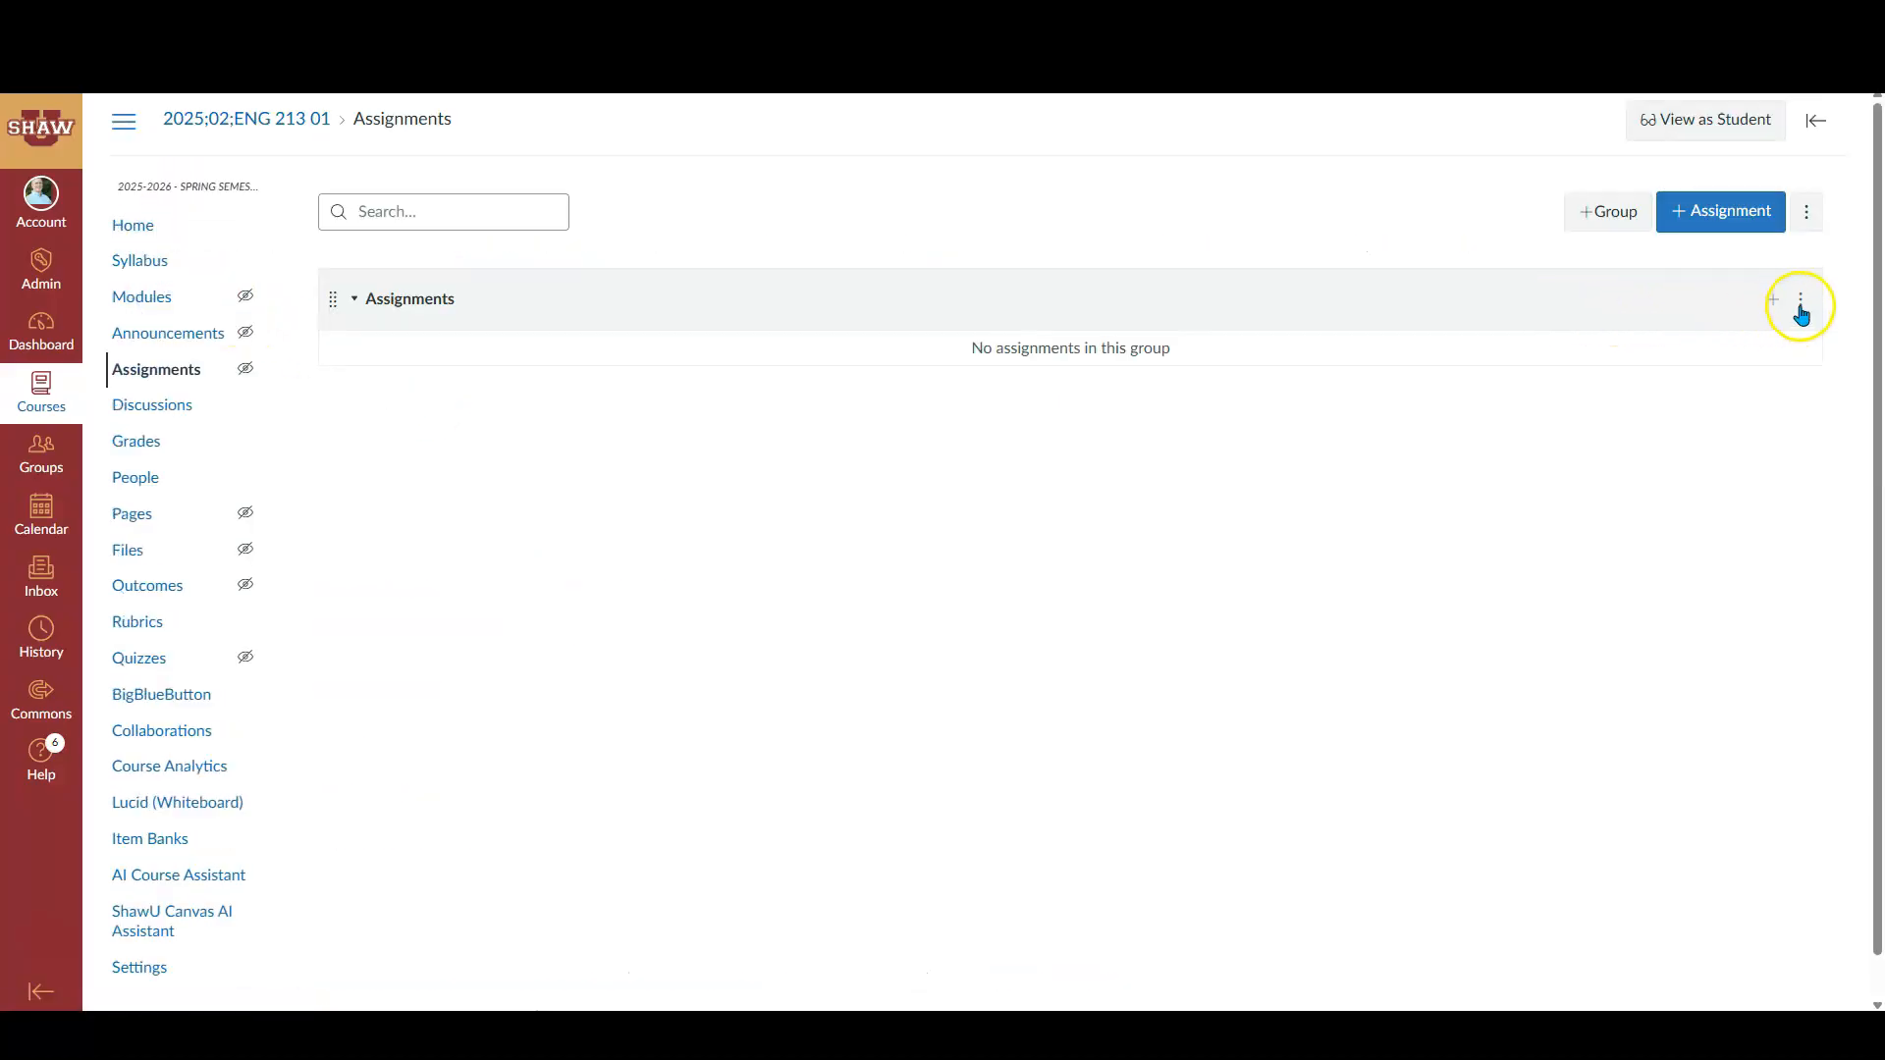
{"action": "left_click", "coordinate": [1800, 307]}
{"action": "left_click", "coordinate": [1730, 352]}
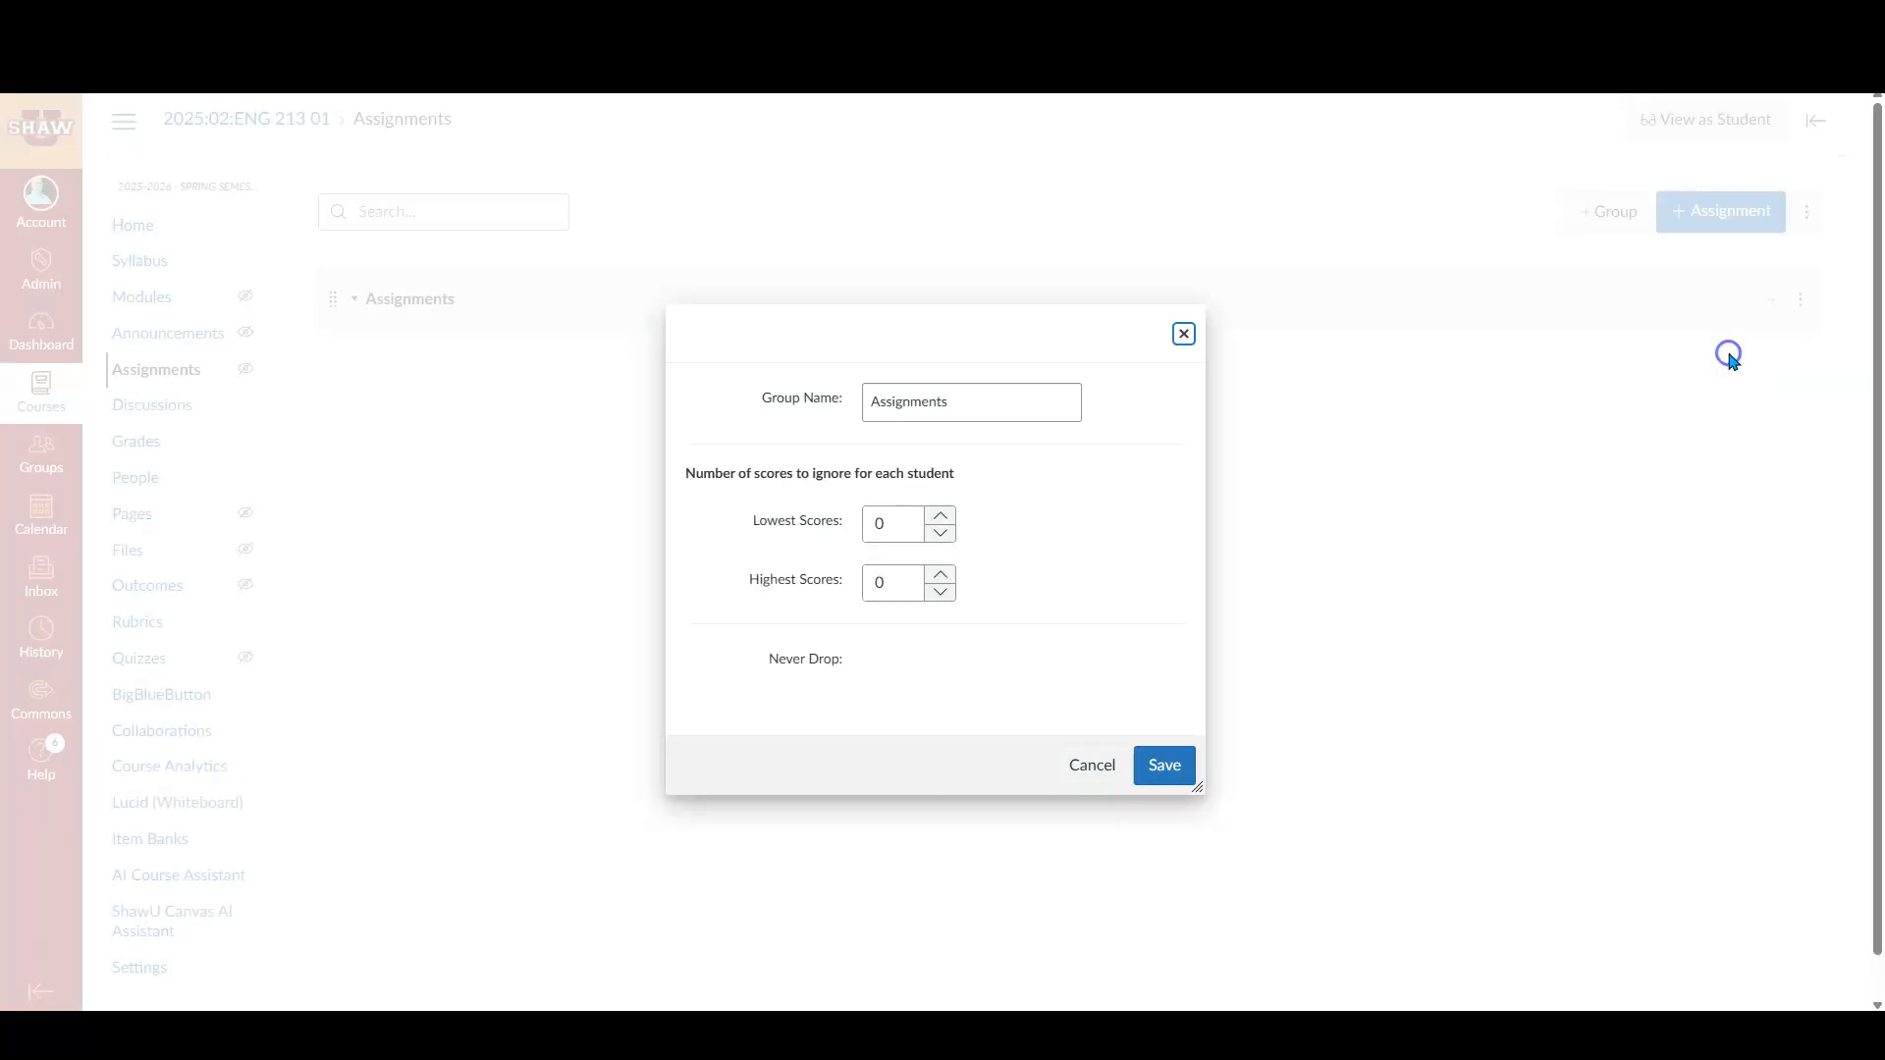
{"action": "left_click_drag", "start_coordinate": [981, 400], "coordinate": [867, 402]}
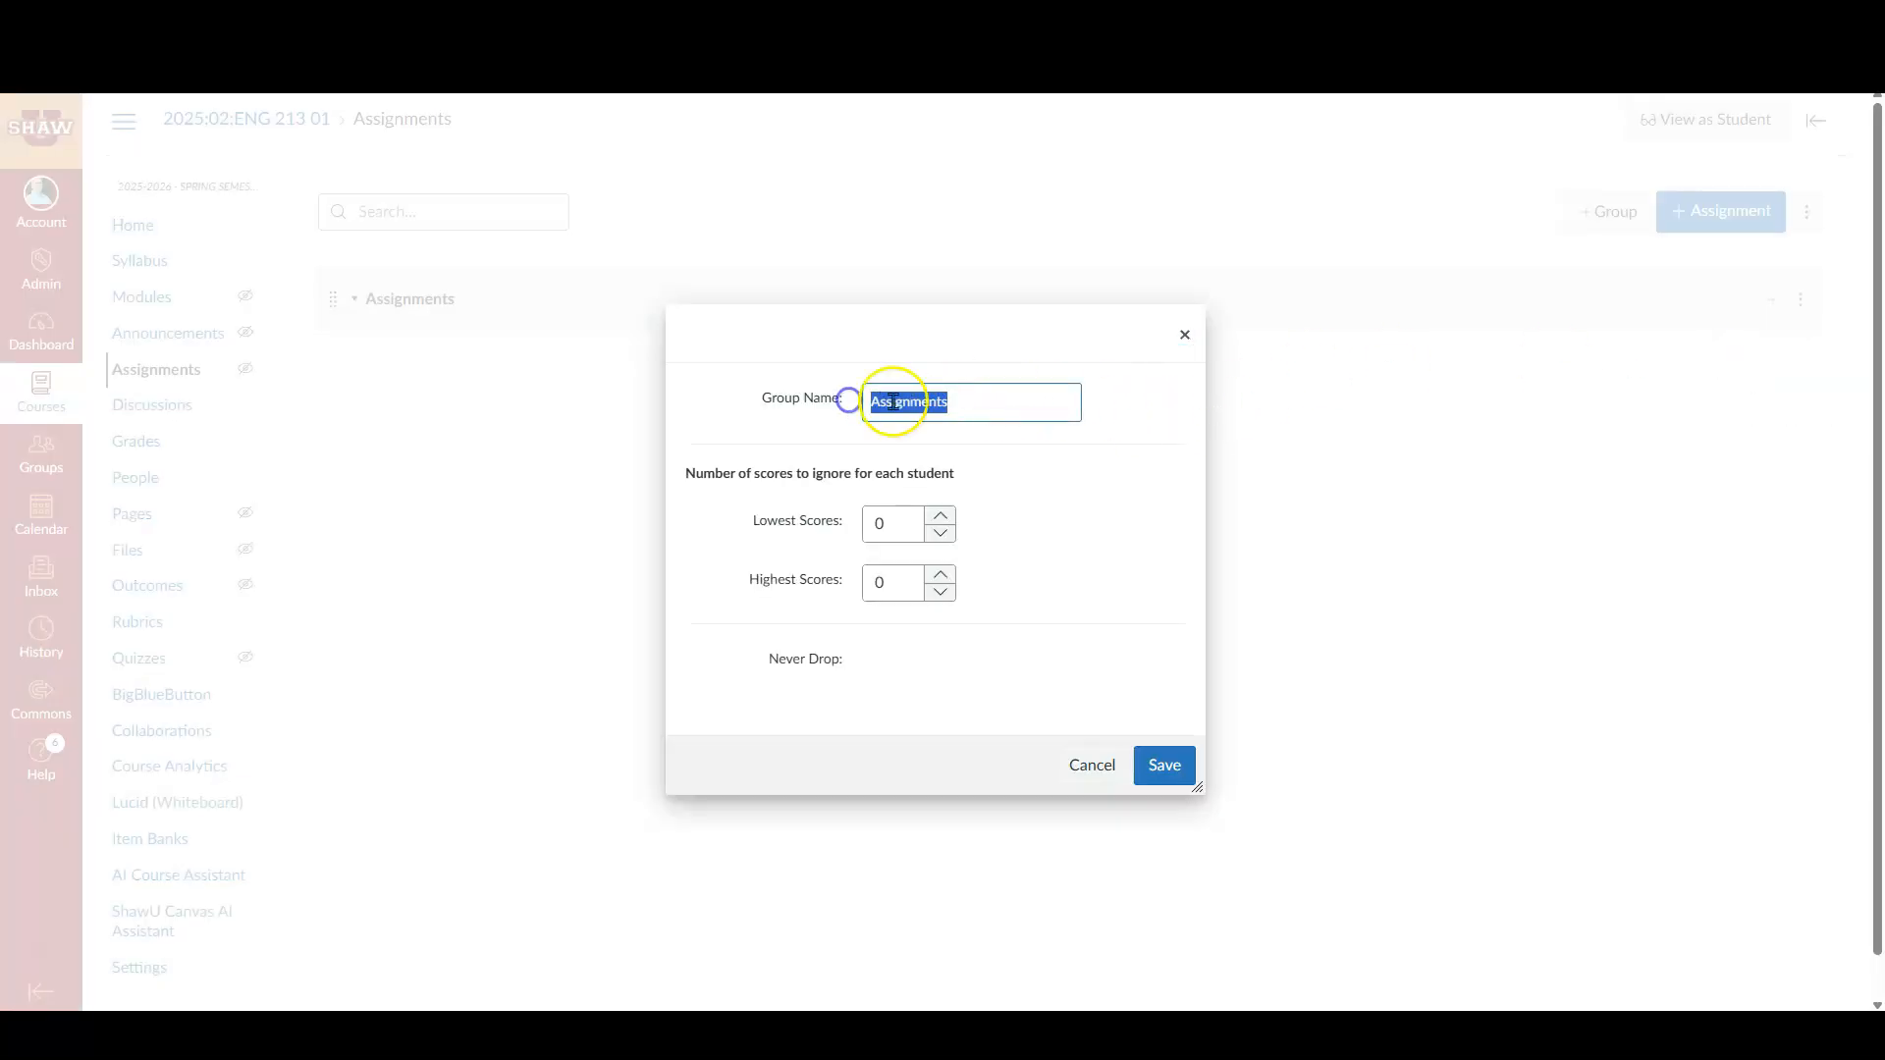
{"action": "type", "text": "Quizzes and Assignments"}
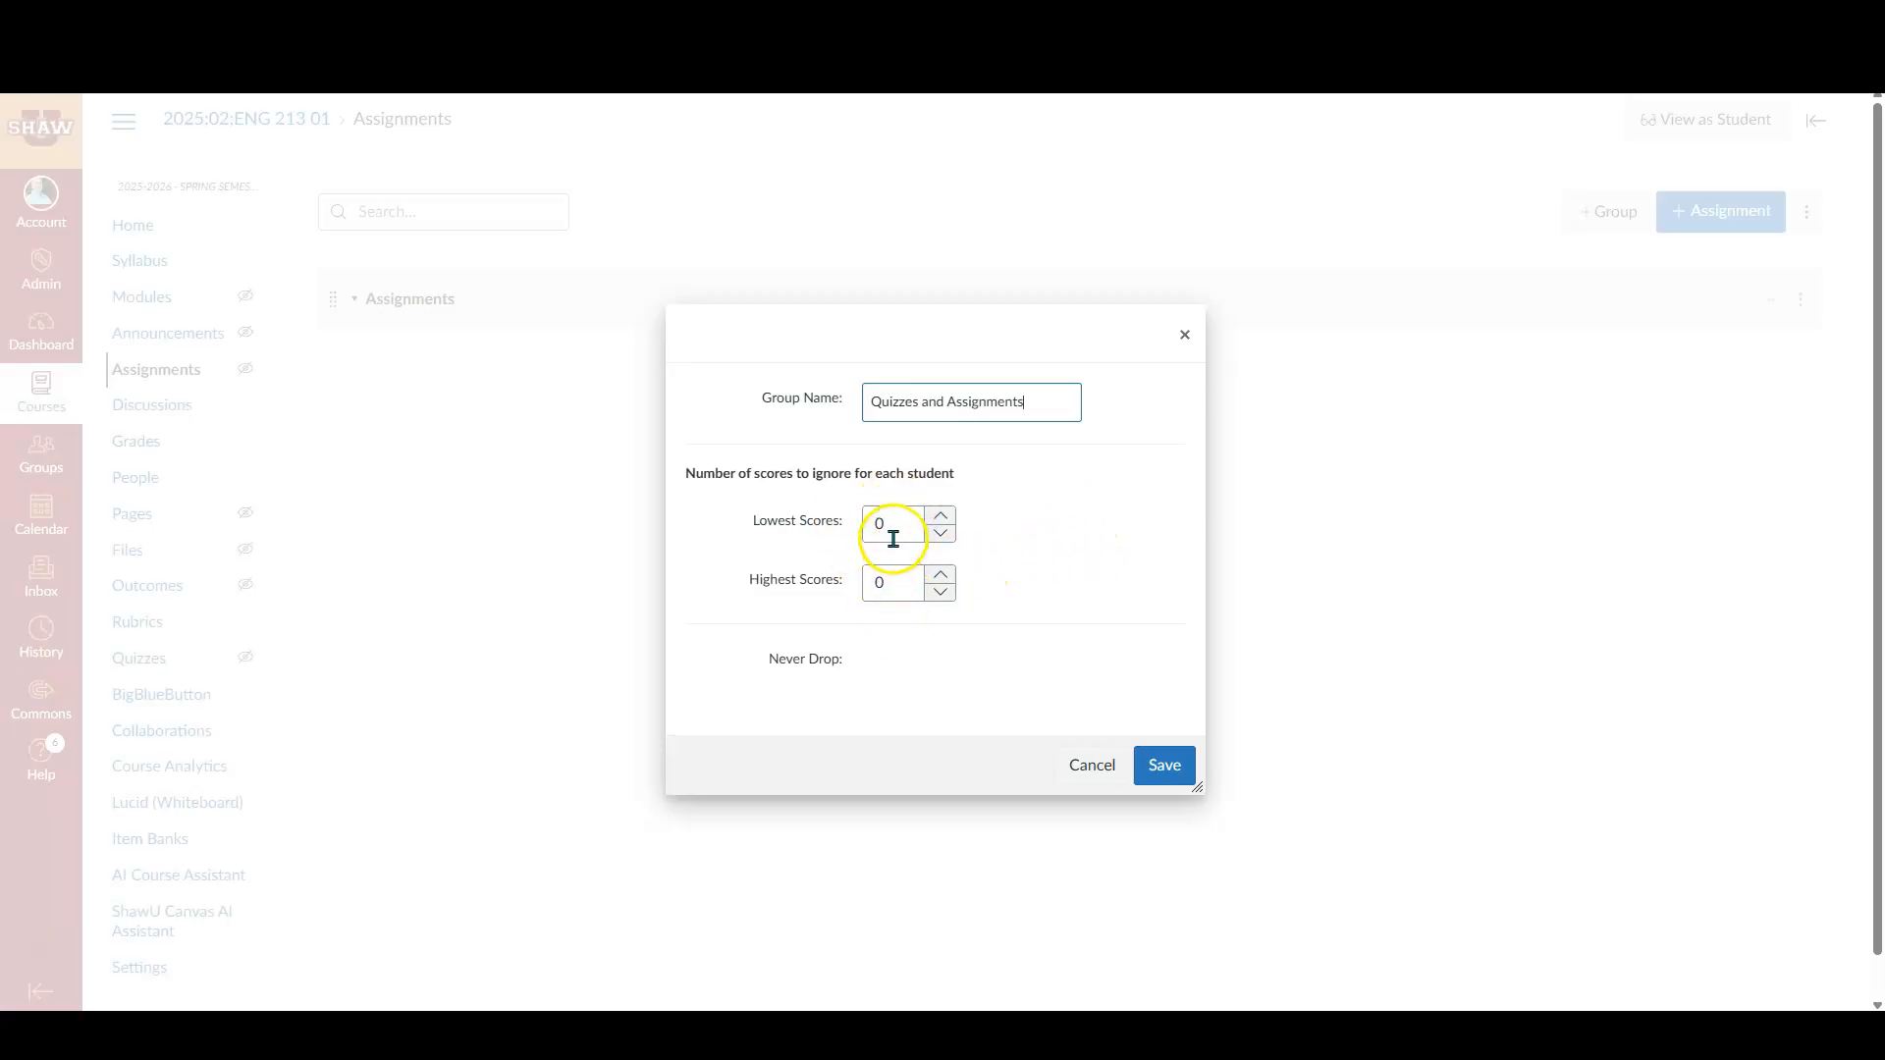
{"action": "left_click", "coordinate": [1162, 765]}
{"action": "left_click", "coordinate": [1780, 302]}
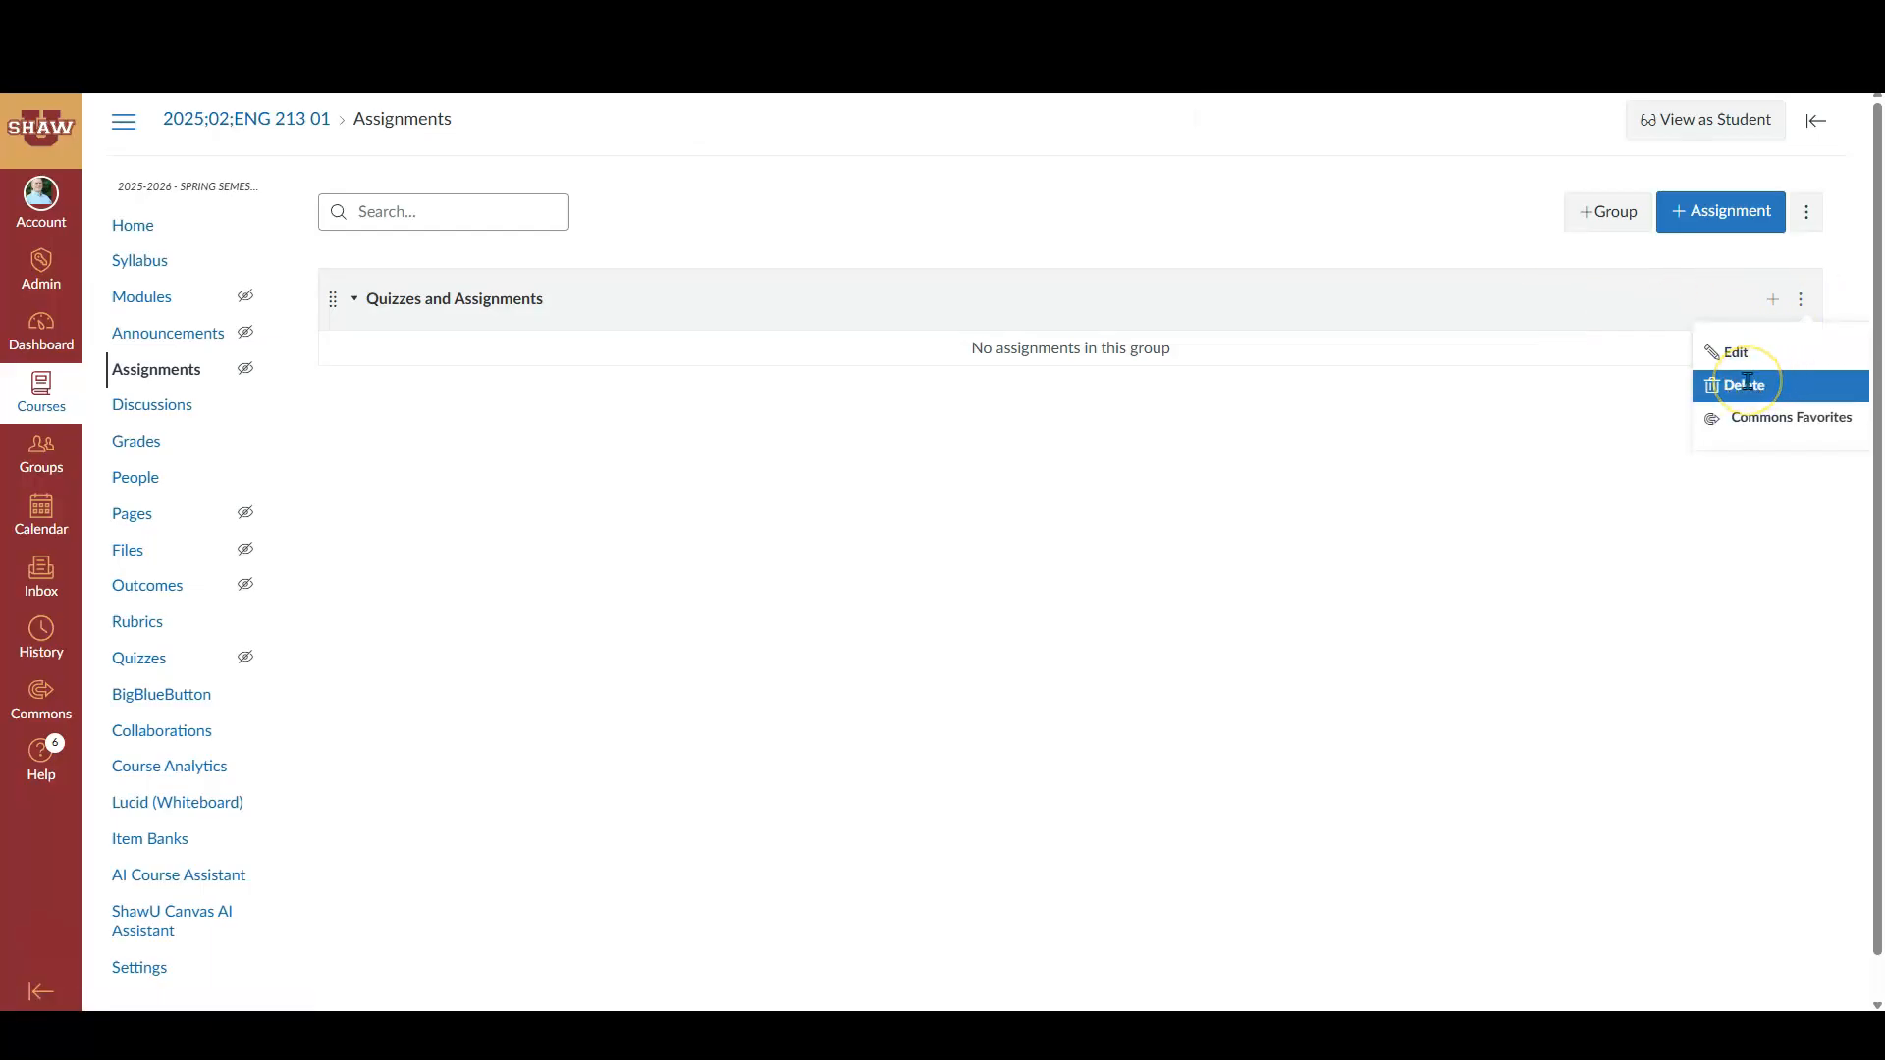
{"action": "left_click", "coordinate": [1281, 458]}
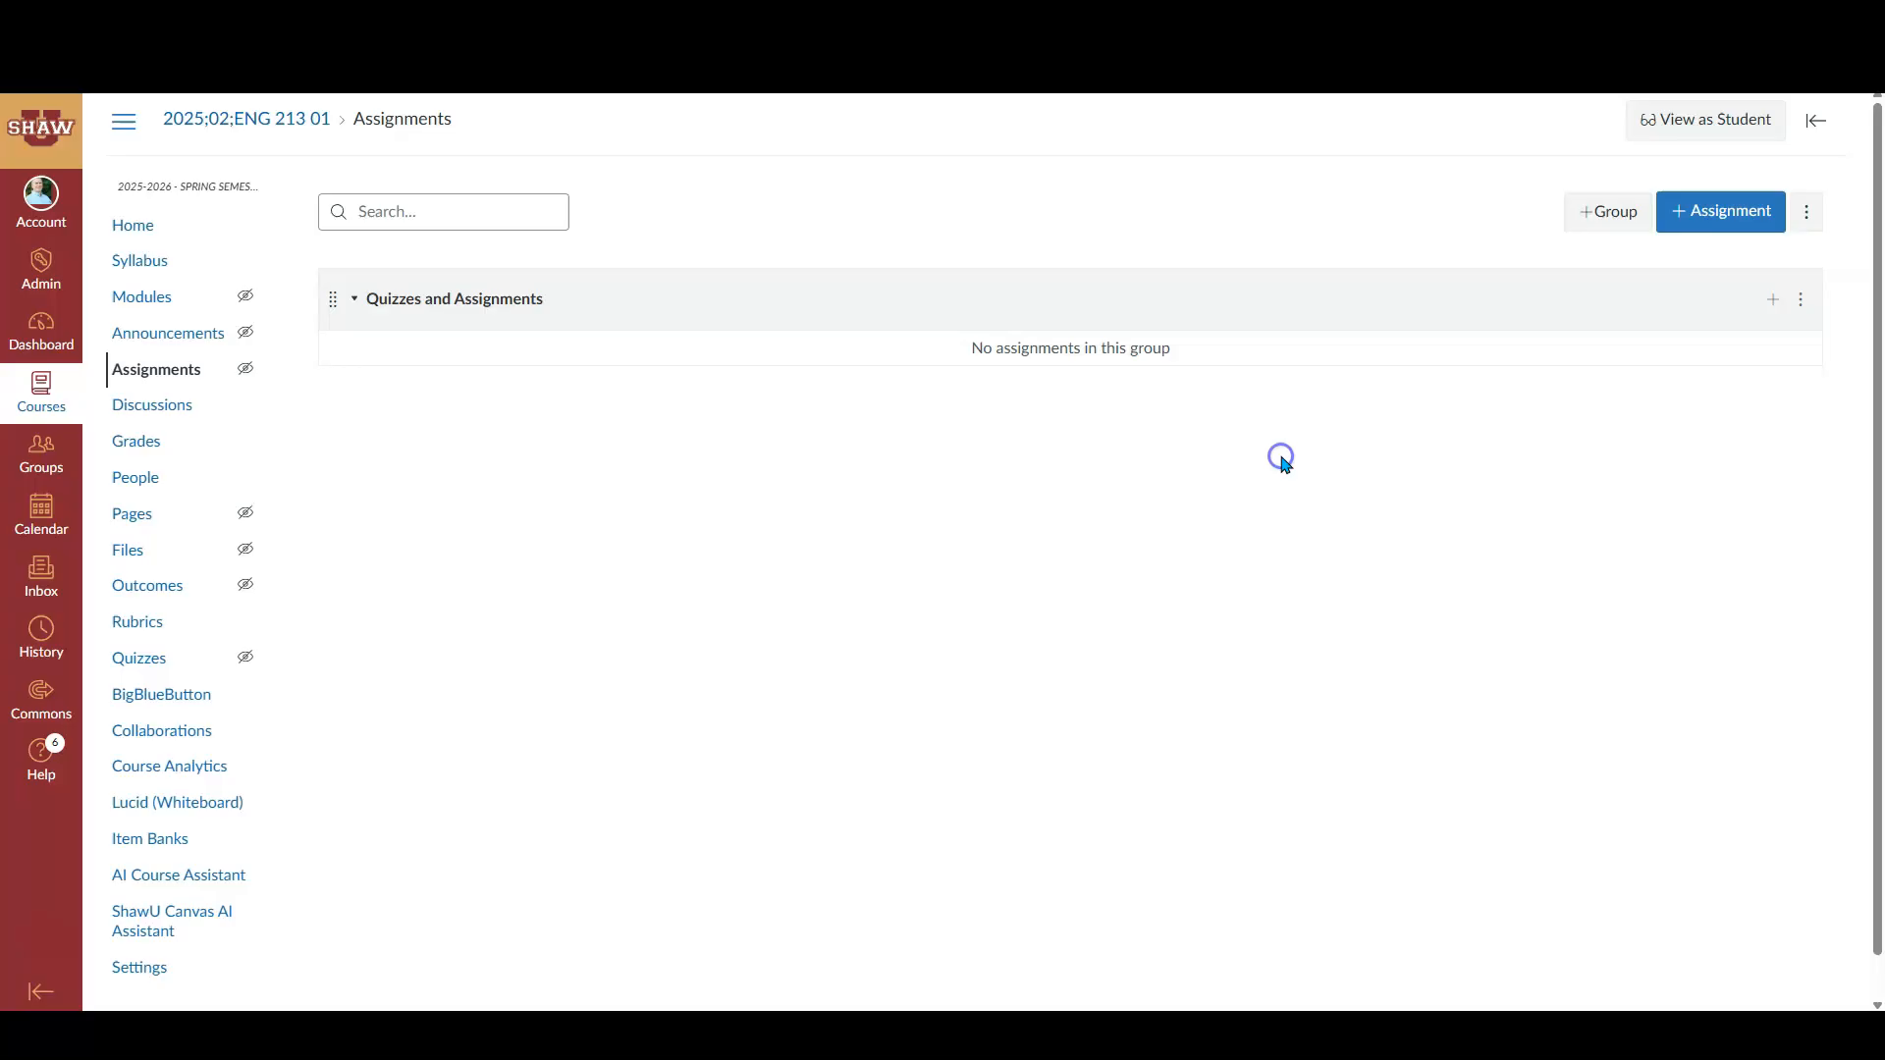
{"action": "left_click", "coordinate": [1595, 225]}
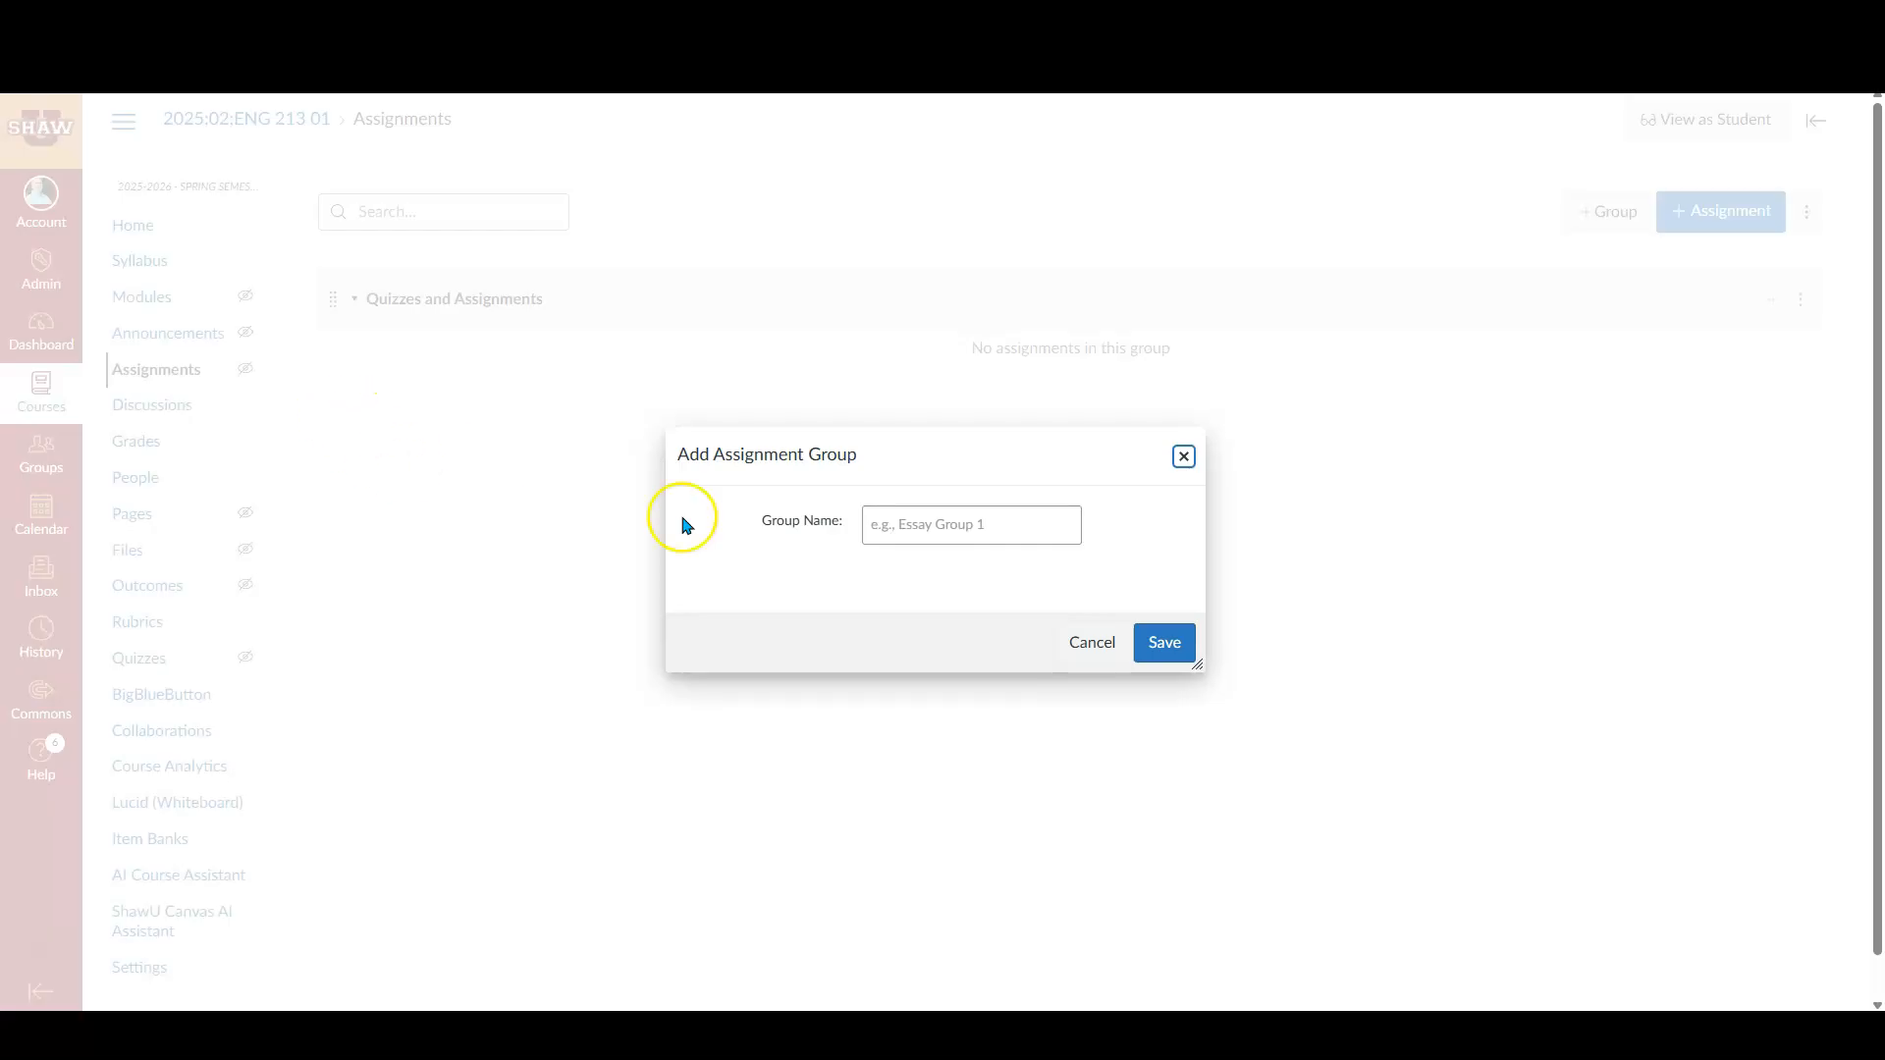
{"action": "left_click", "coordinate": [1184, 457]}
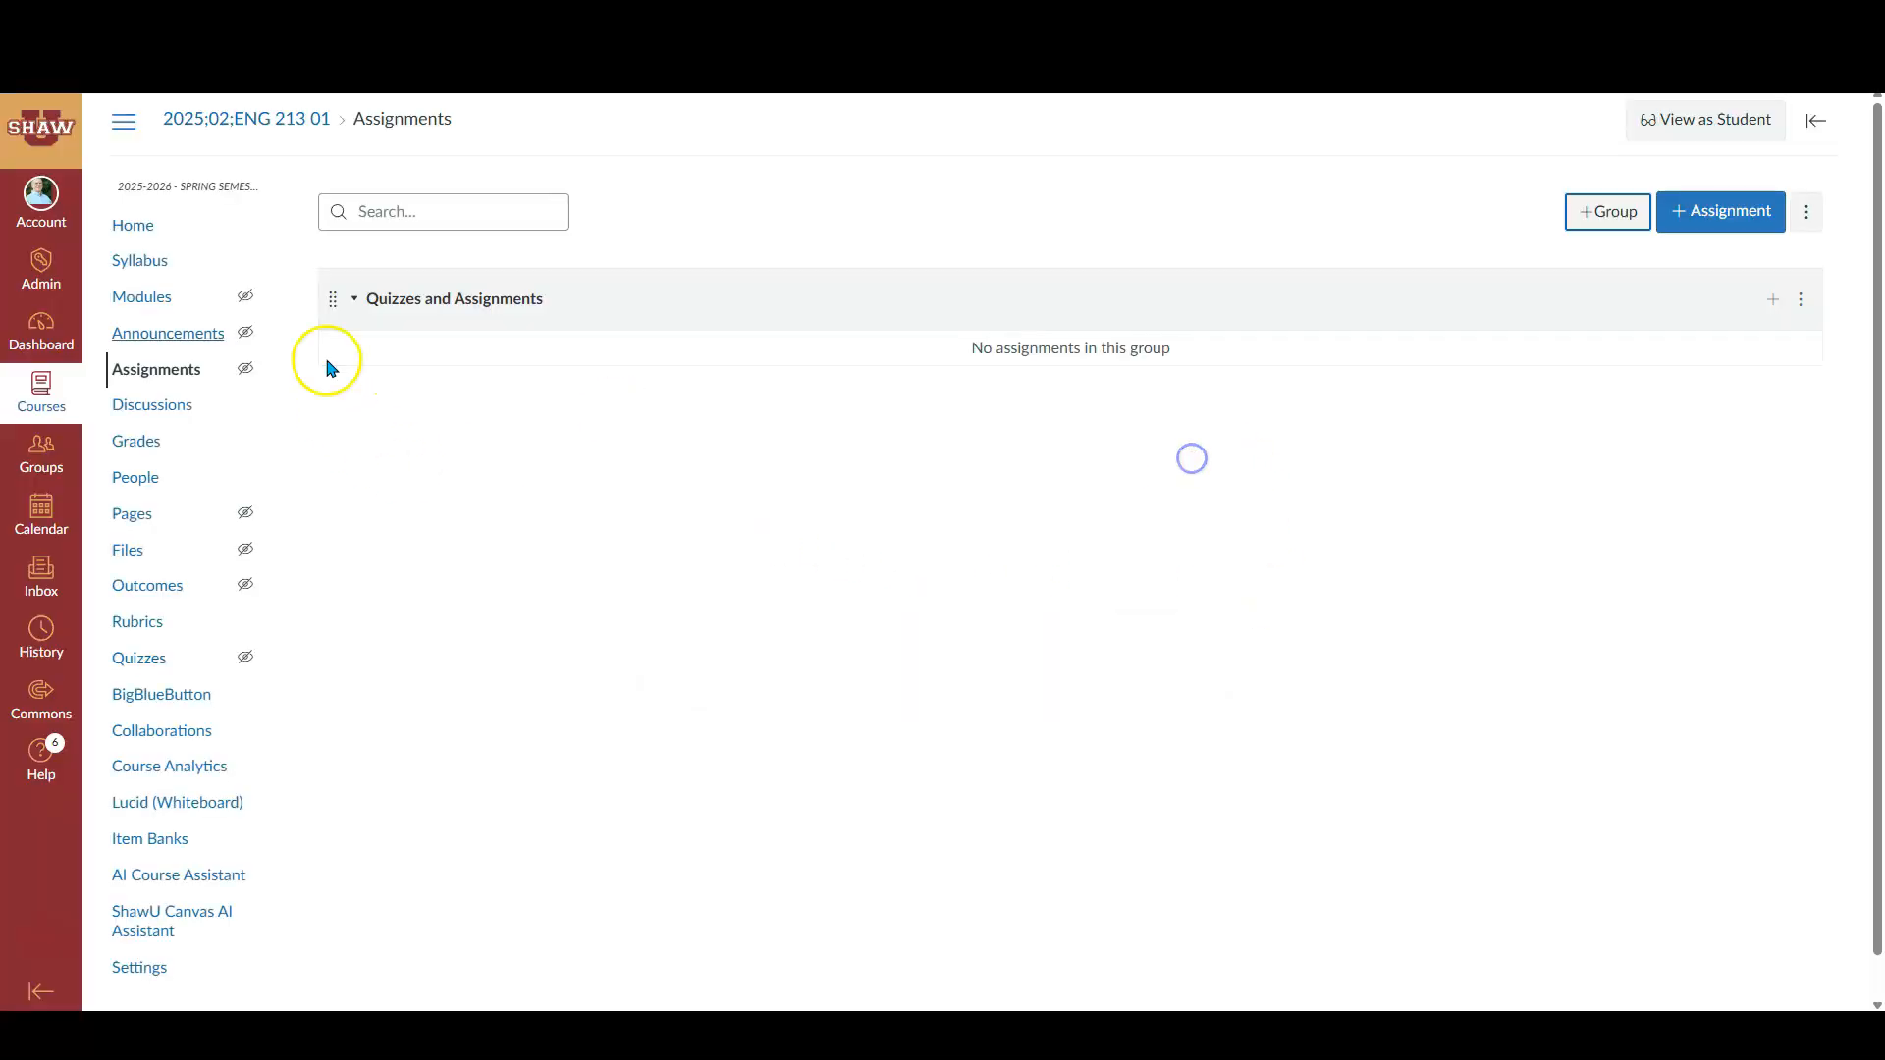
- Add a new assignment group named Writing Project 1, as listed in the syllabus
{"action": "left_click", "coordinate": [155, 263]}
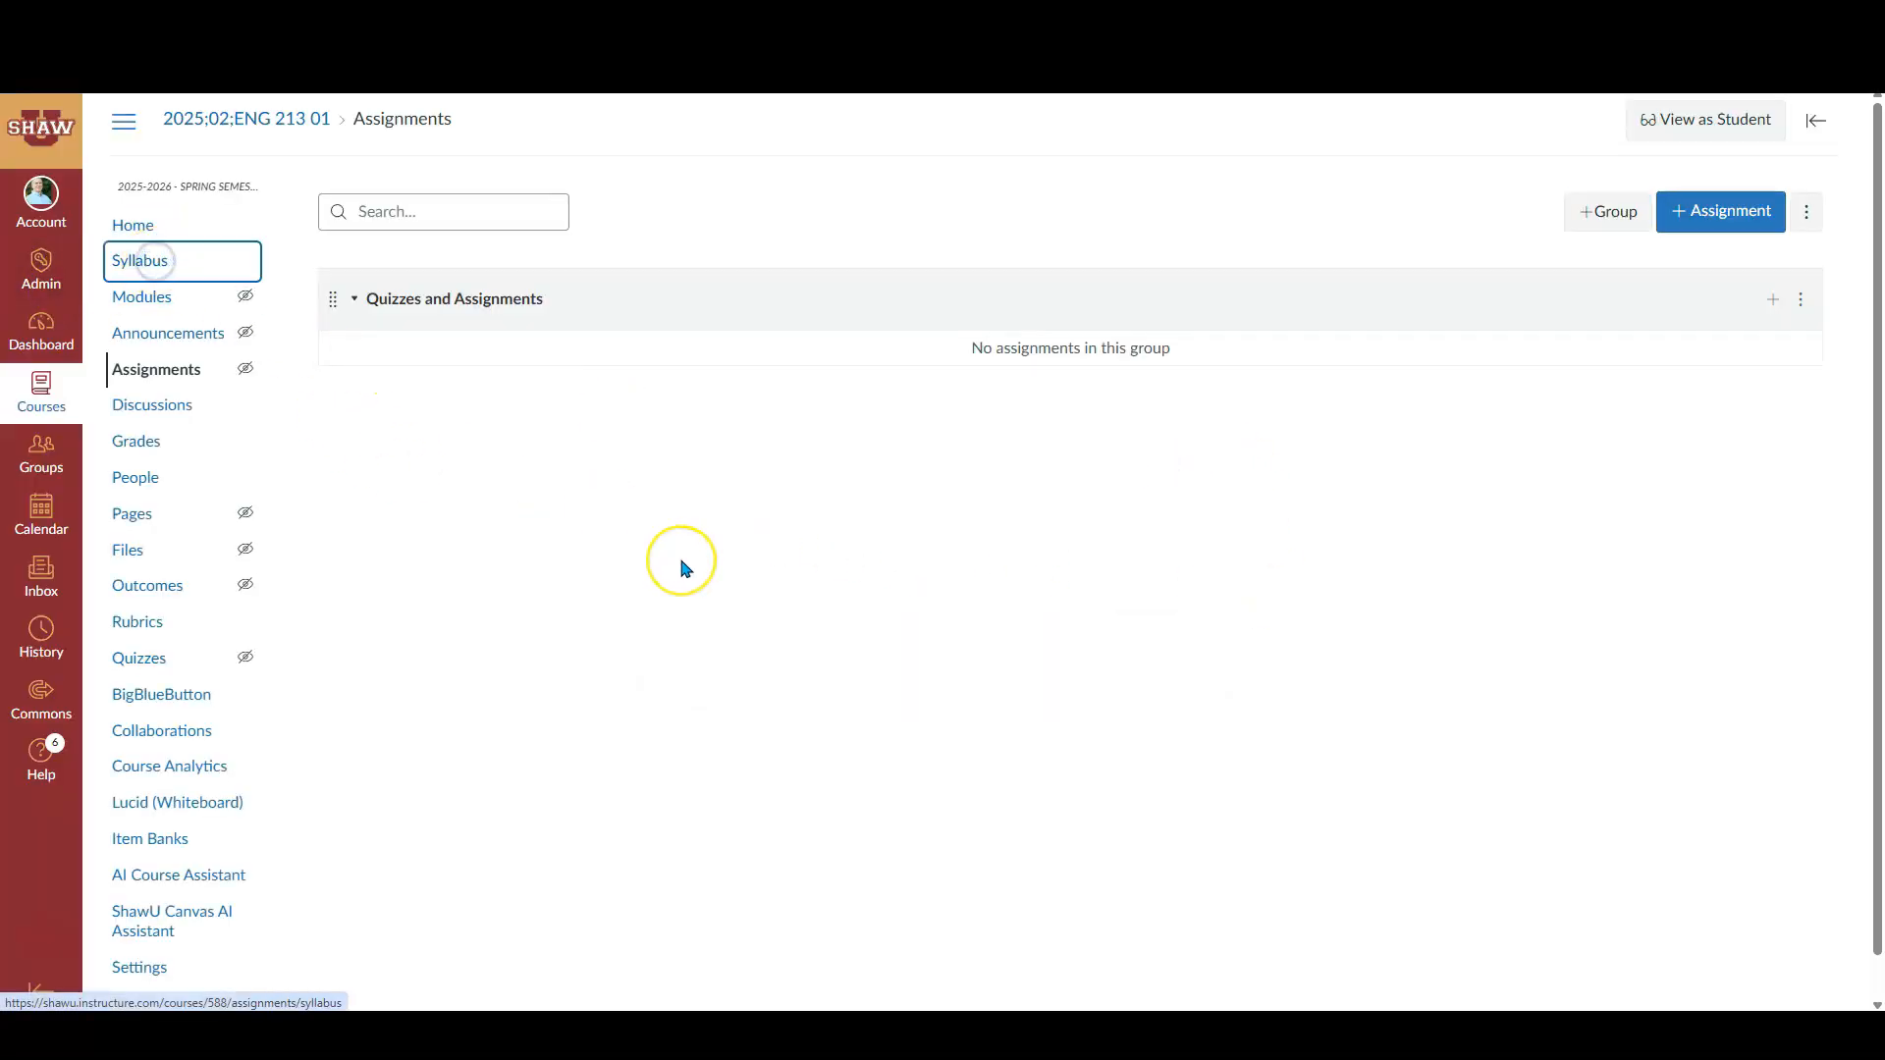
{"action": "scroll", "coordinate": [638, 560], "scroll_direction": "down", "scroll_amount": 9}
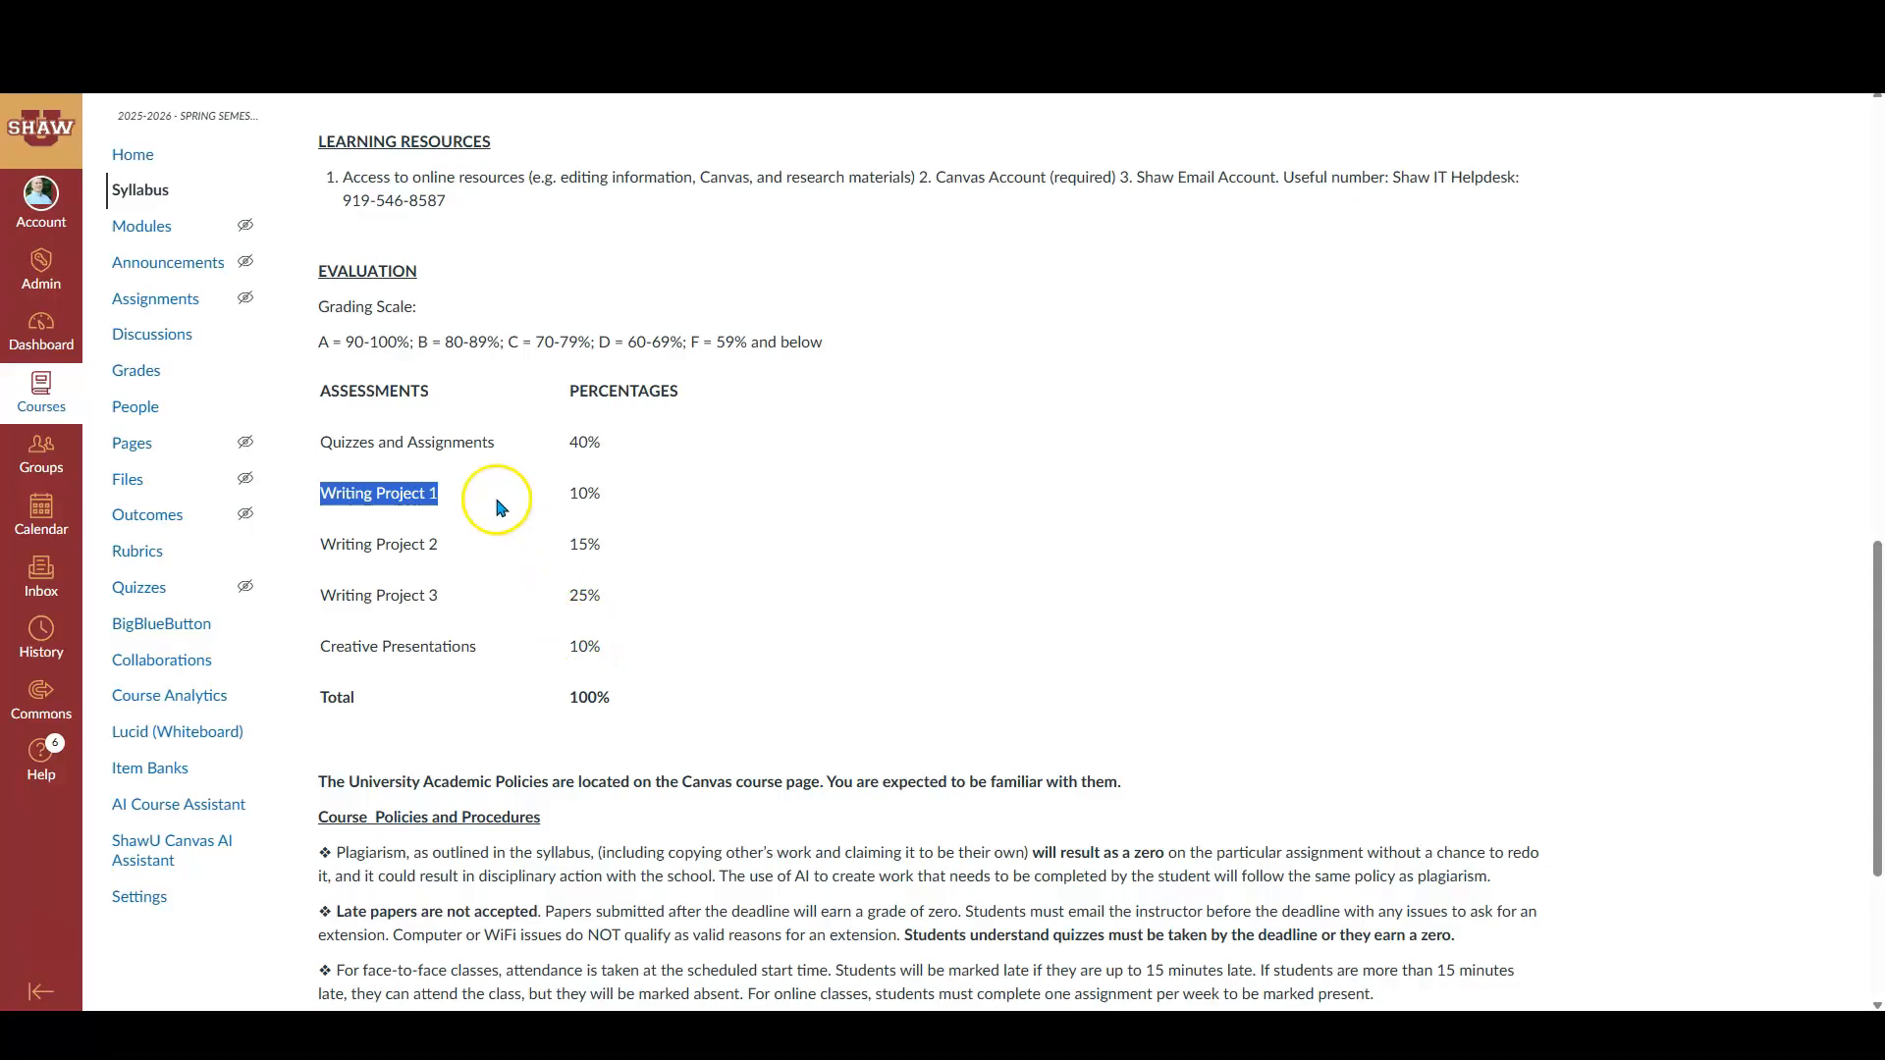
{"action": "left_click", "coordinate": [157, 300]}
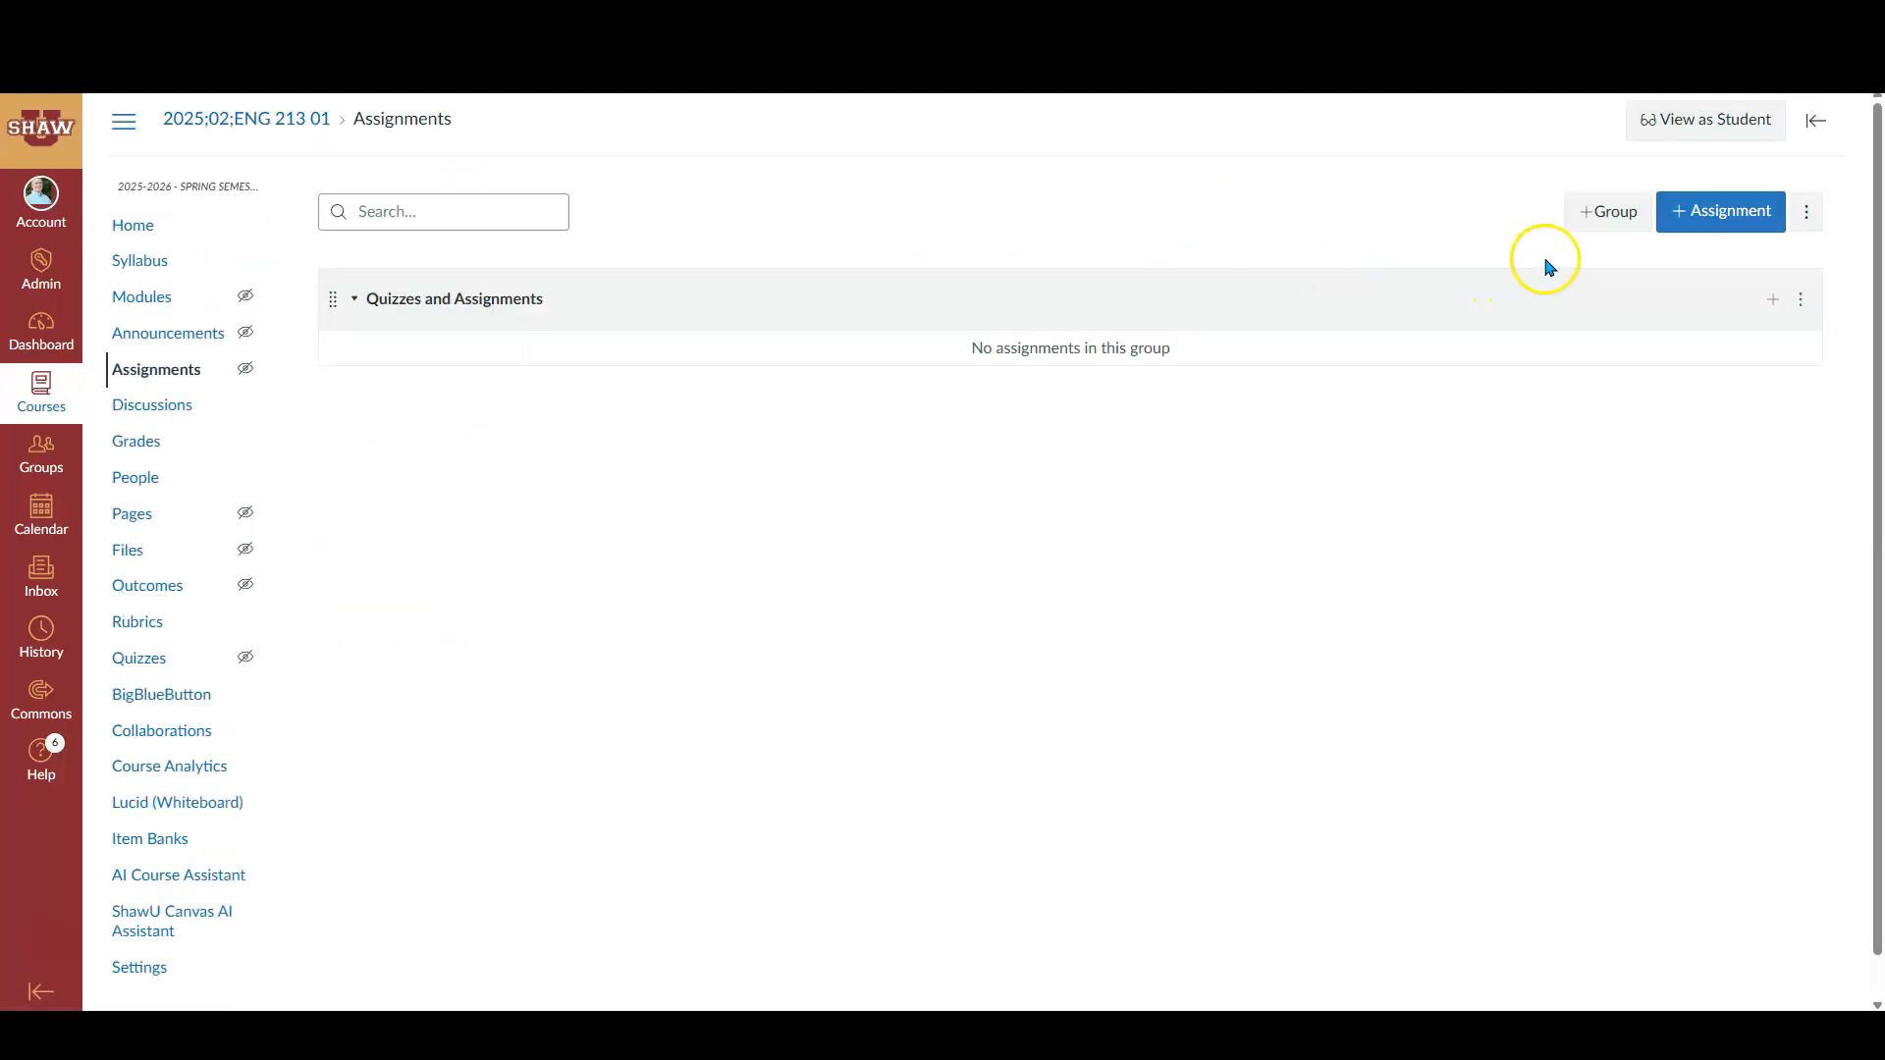
{"action": "left_click", "coordinate": [1606, 212]}
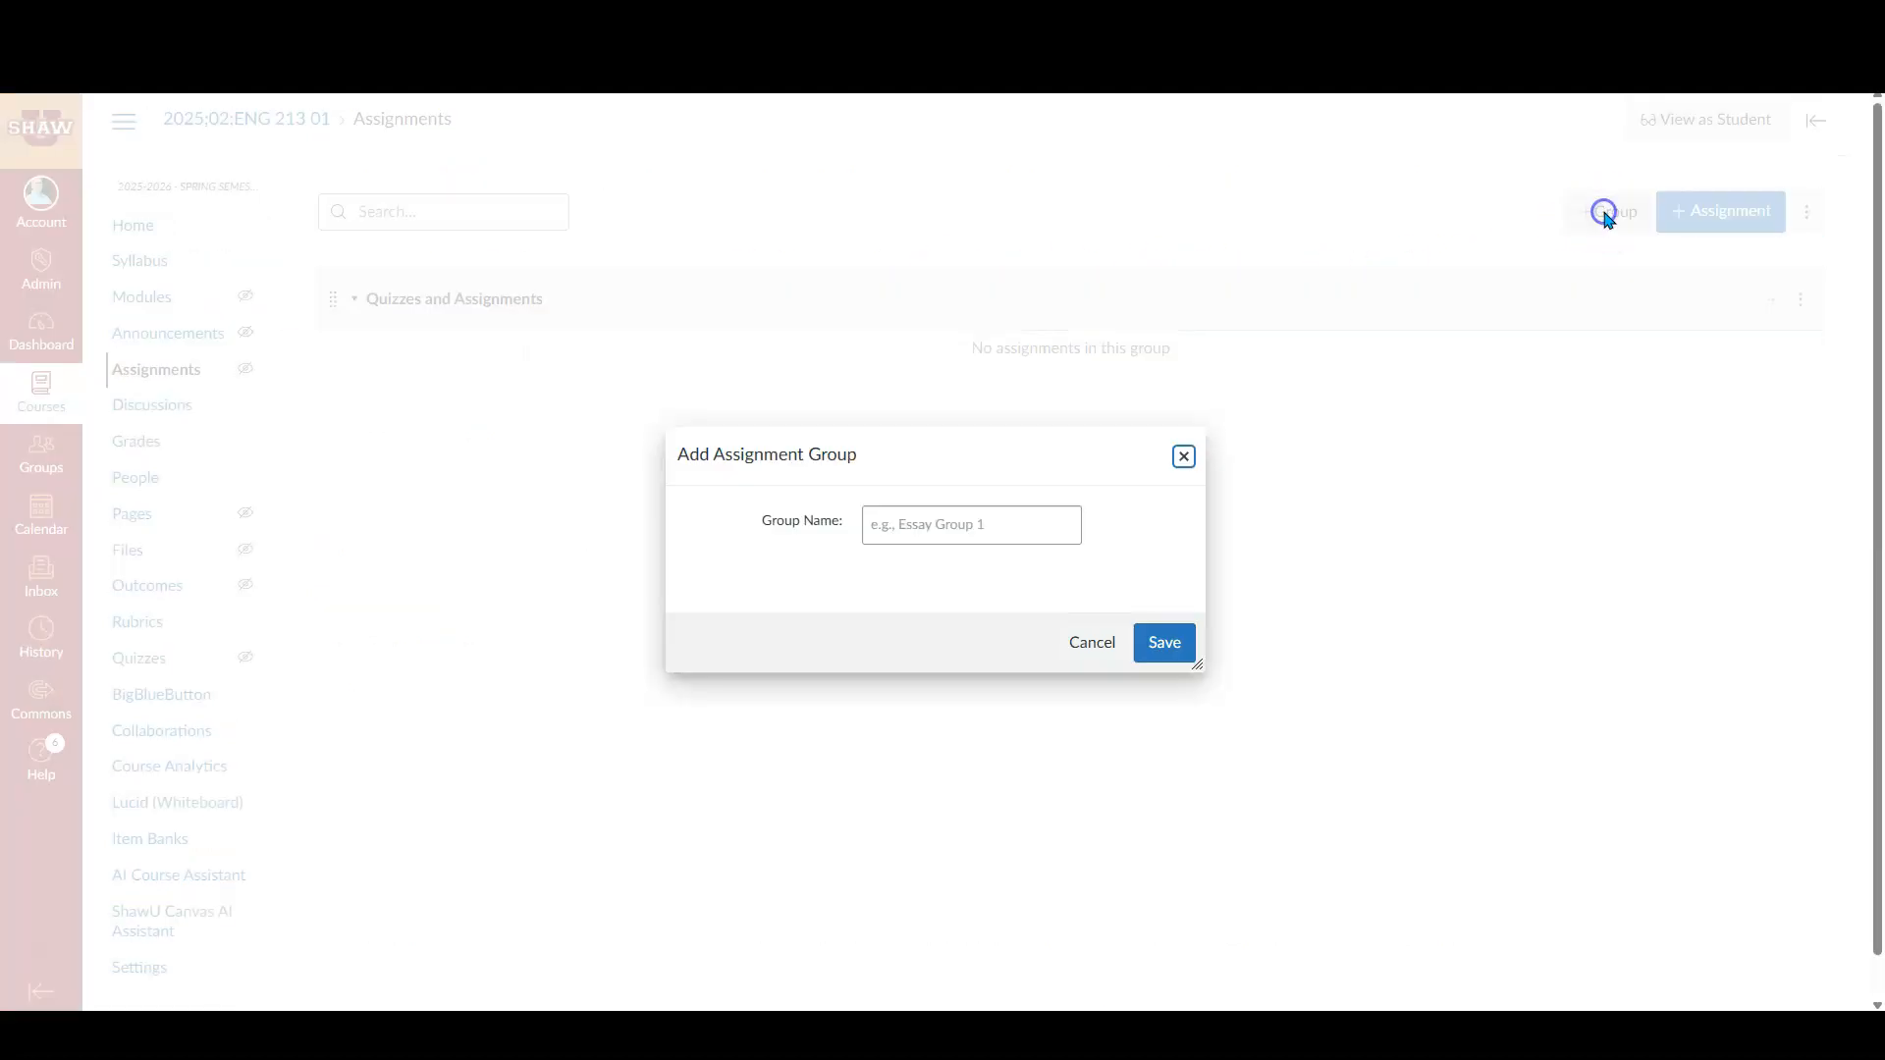
{"action": "left_click", "coordinate": [912, 523]}
{"action": "type", "text": "Writing Project 1"}
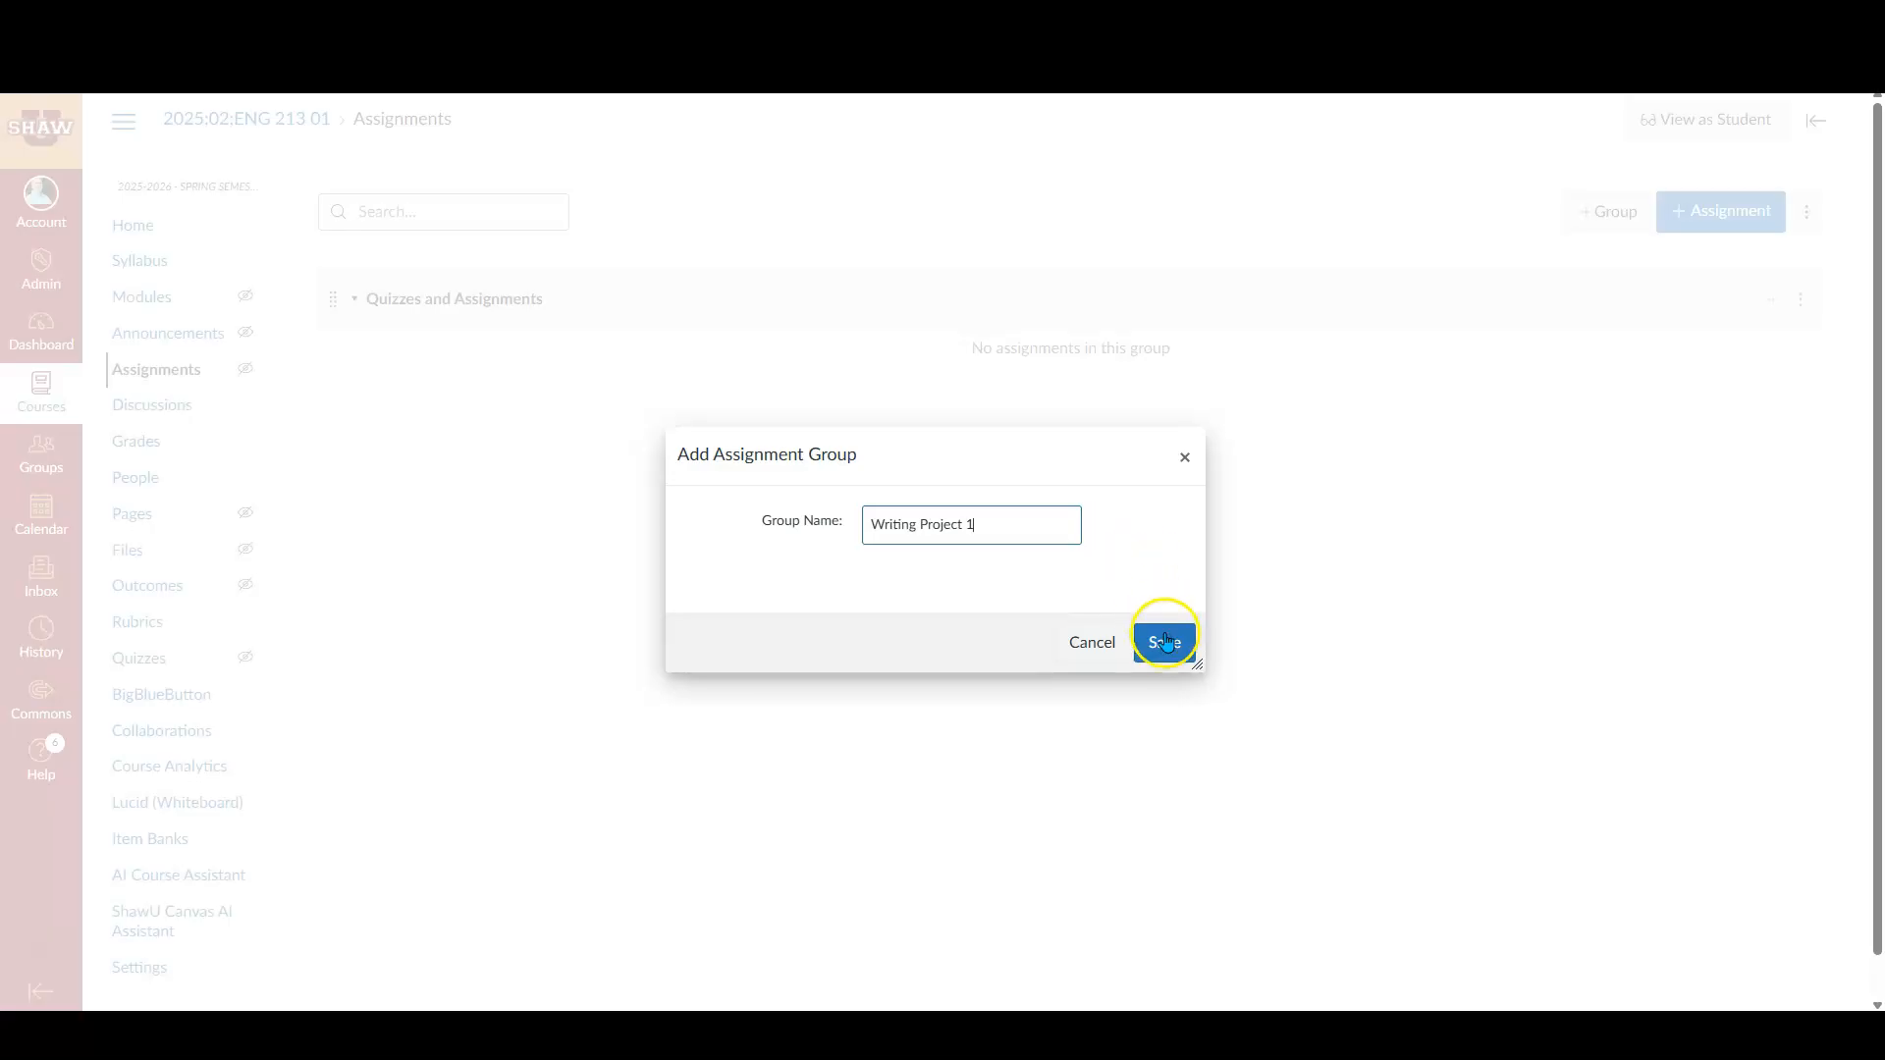
{"action": "left_click", "coordinate": [1164, 643]}
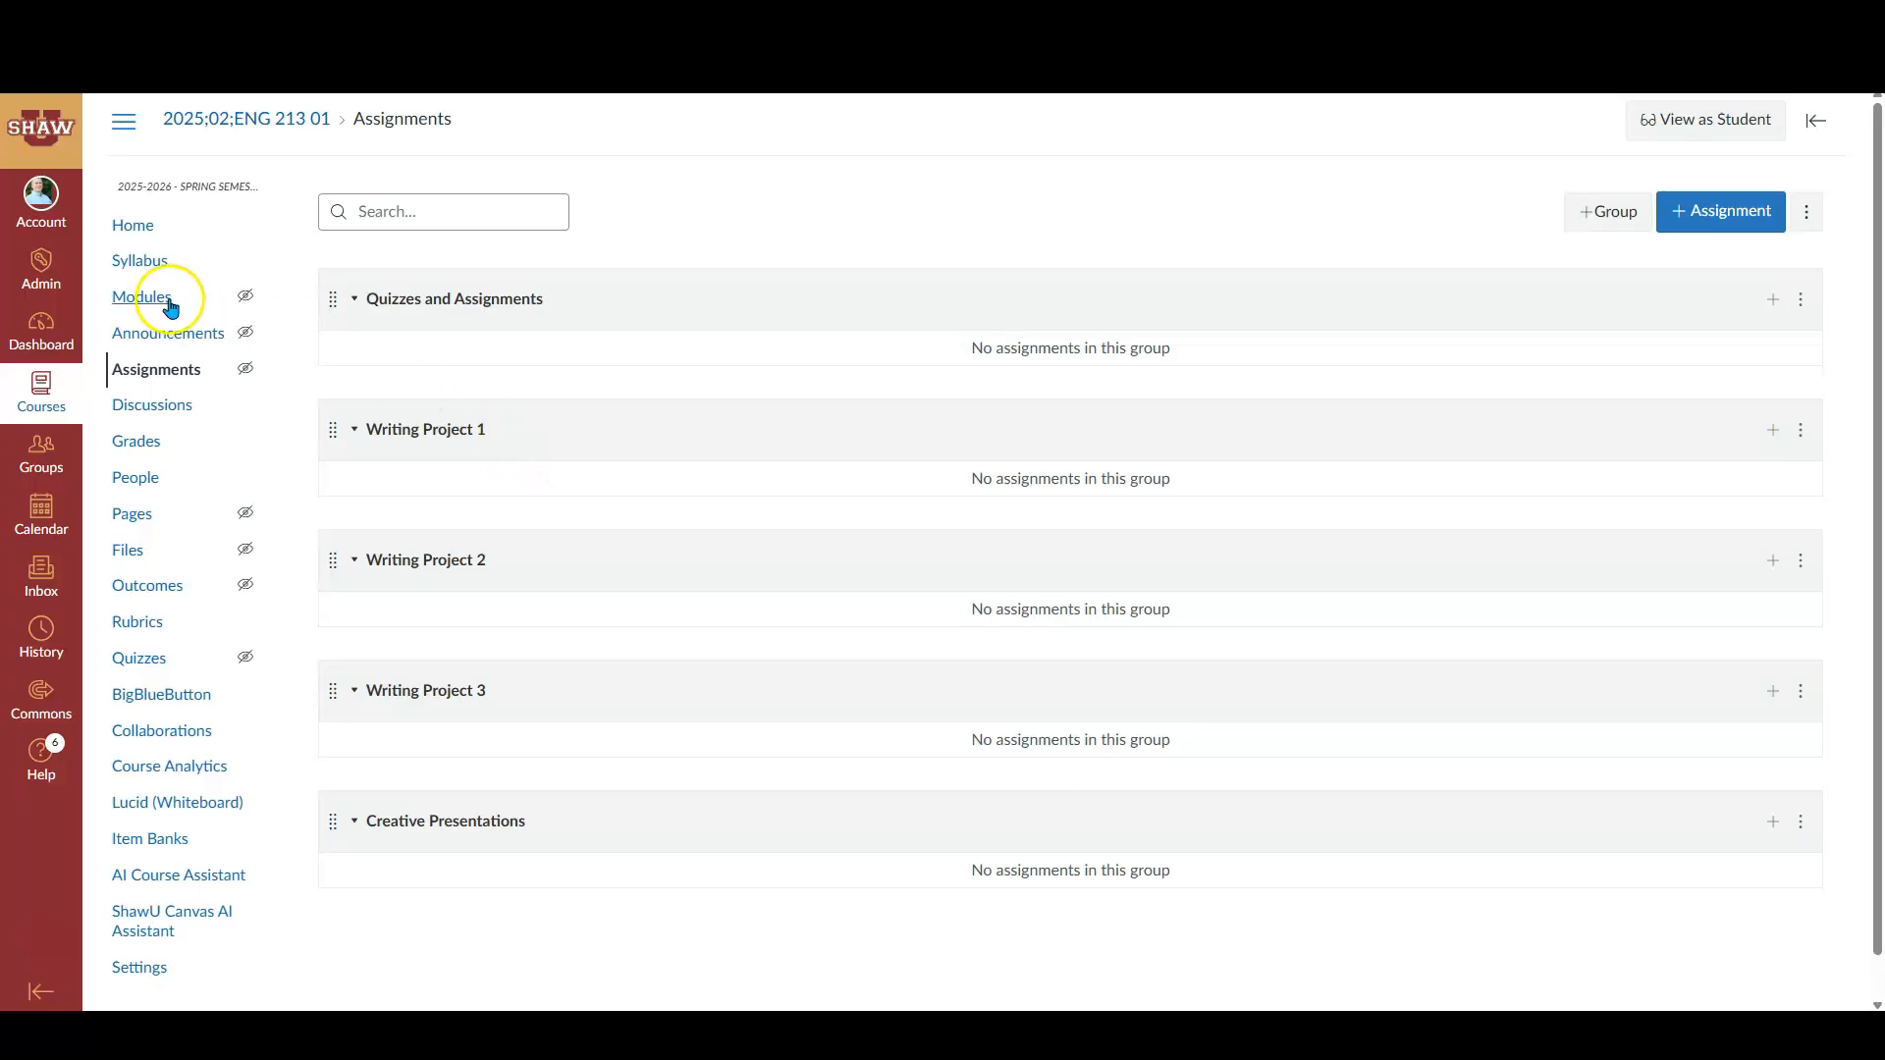
- Turn on weighting of the final grade based on assignment groups, after rechecking the syllabus percentages
{"action": "left_click", "coordinate": [139, 261]}
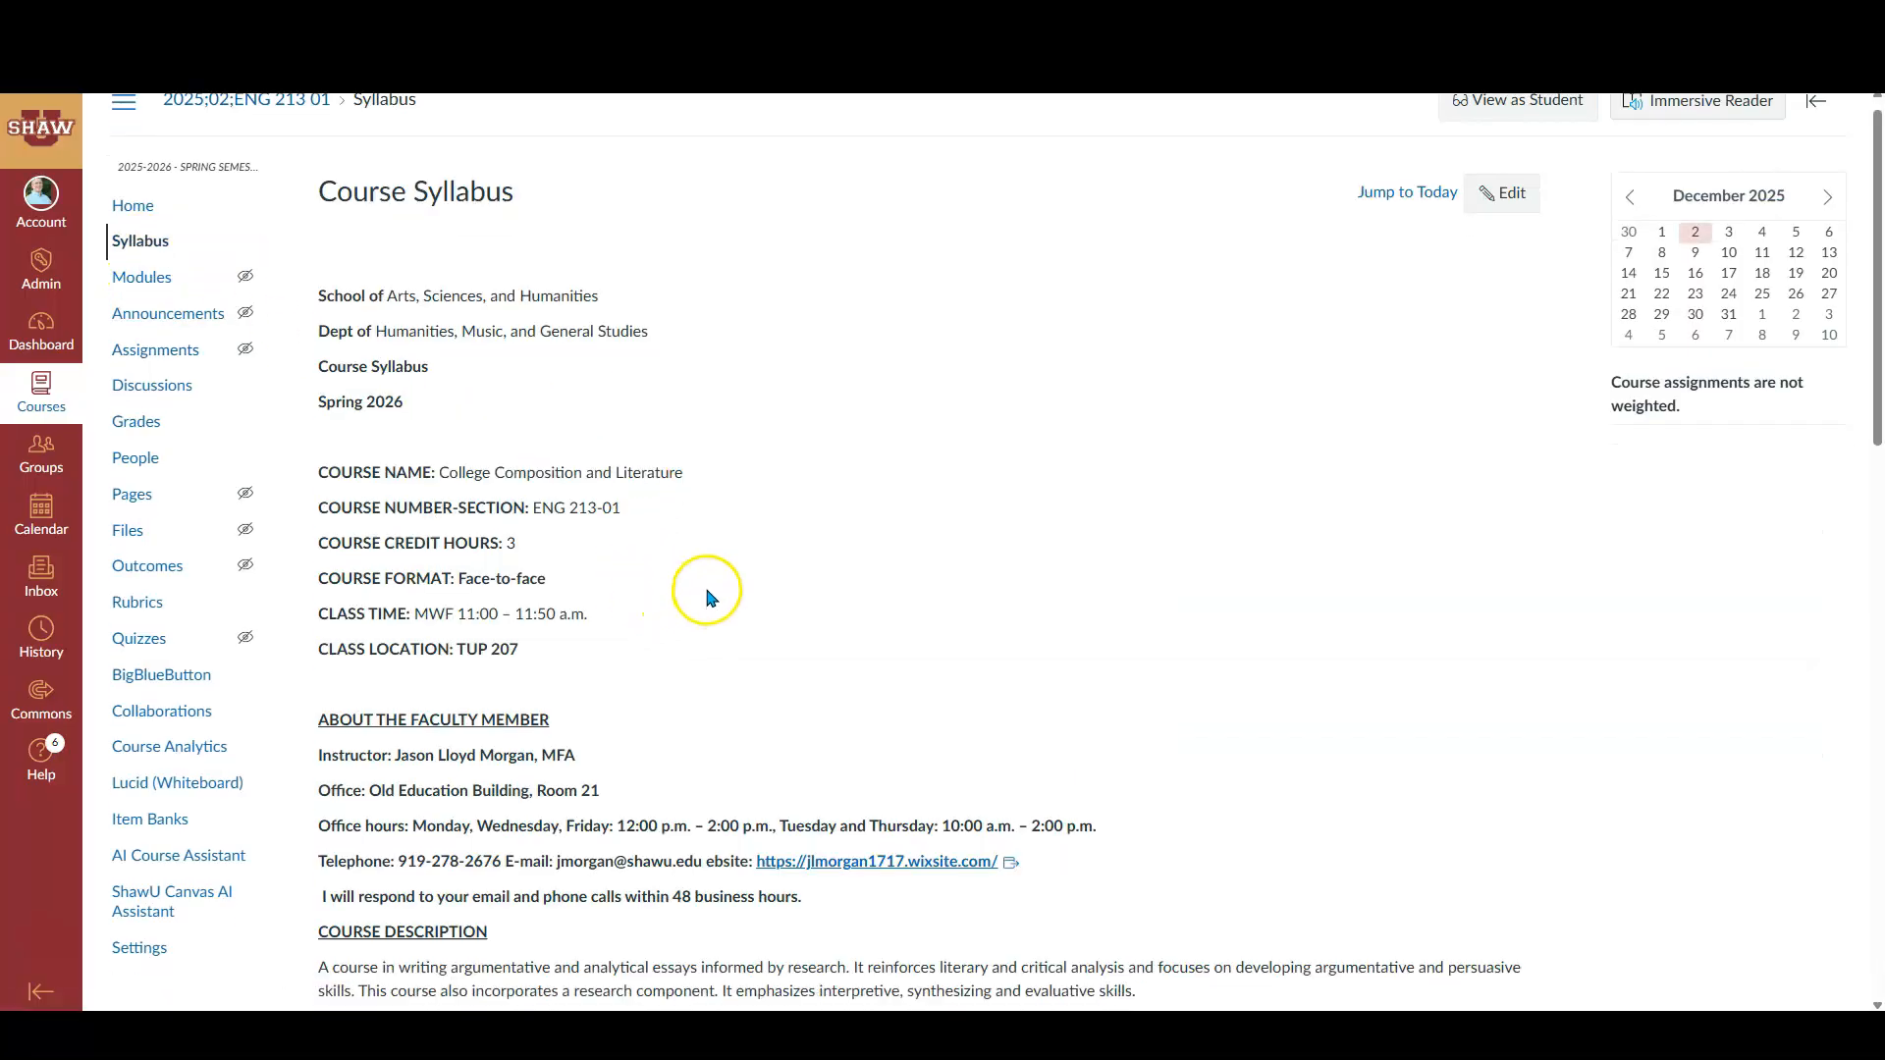
{"action": "scroll", "coordinate": [707, 594], "scroll_direction": "down", "scroll_amount": 10}
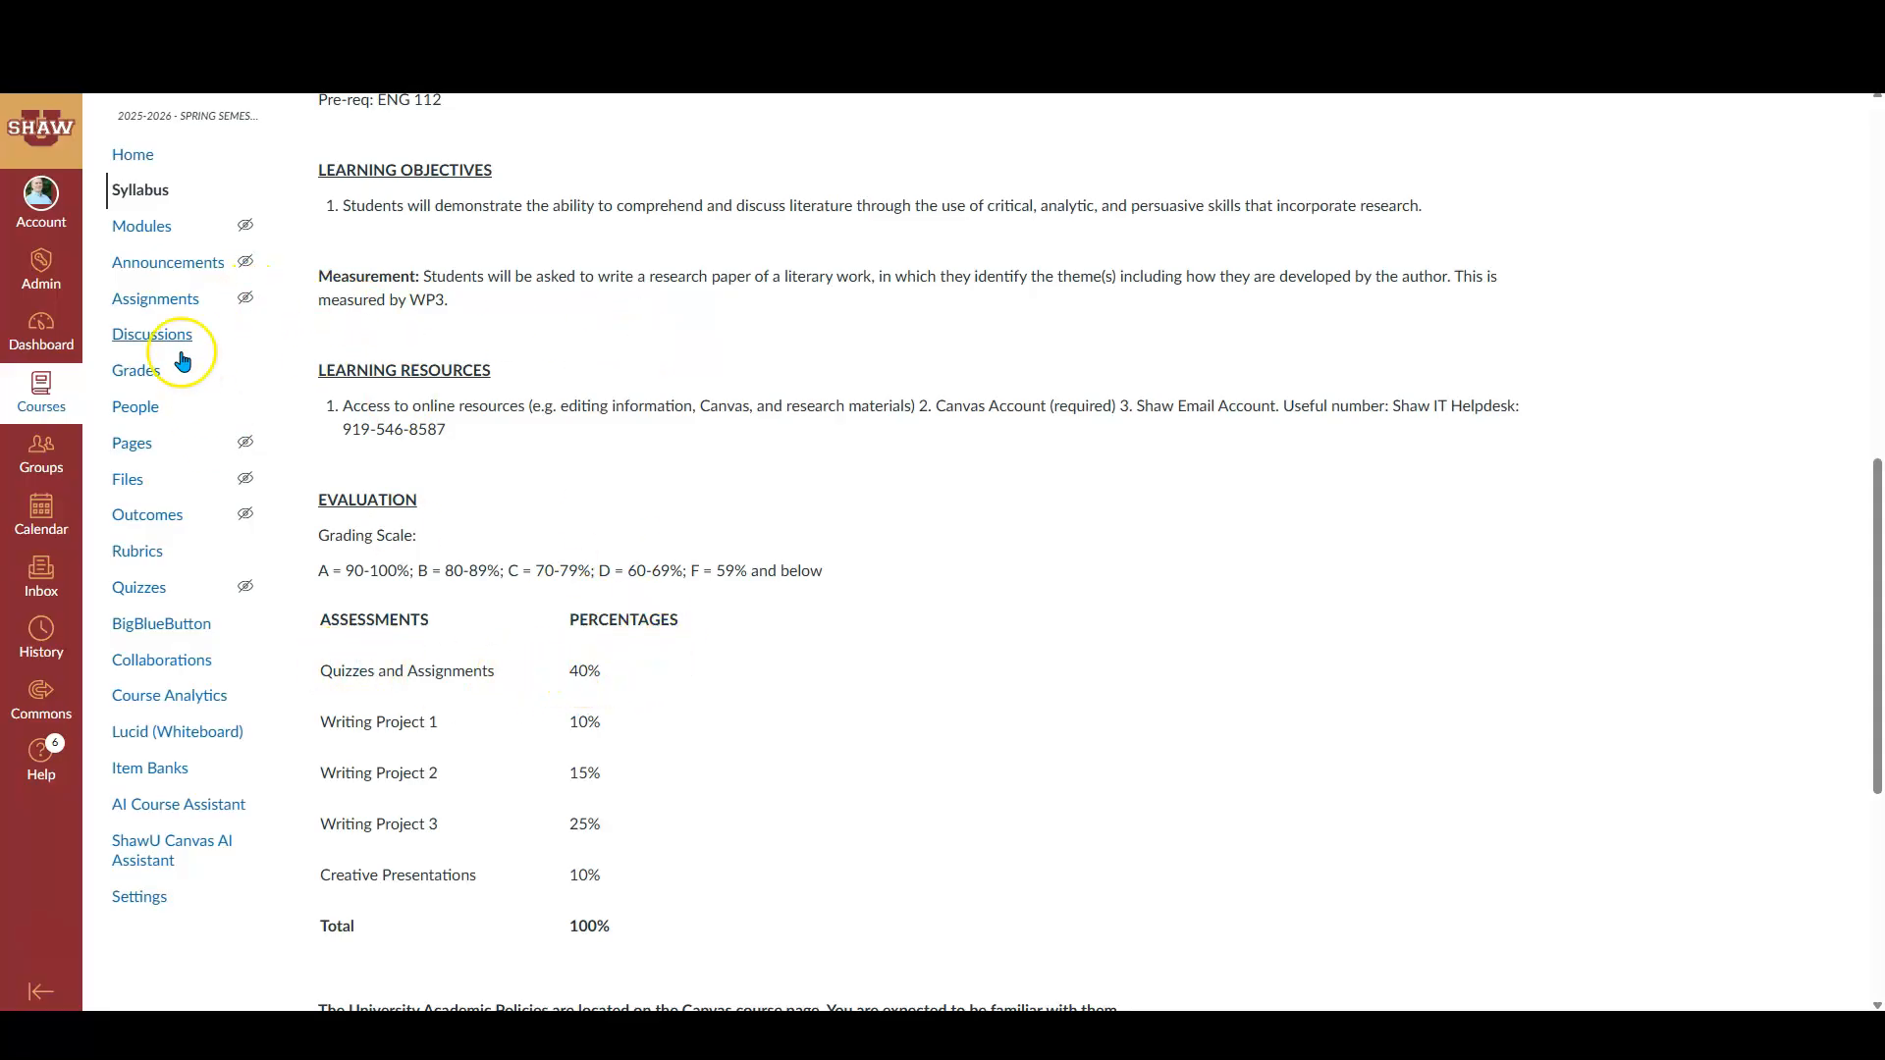
{"action": "scroll", "coordinate": [218, 346], "scroll_direction": "up", "scroll_amount": 5}
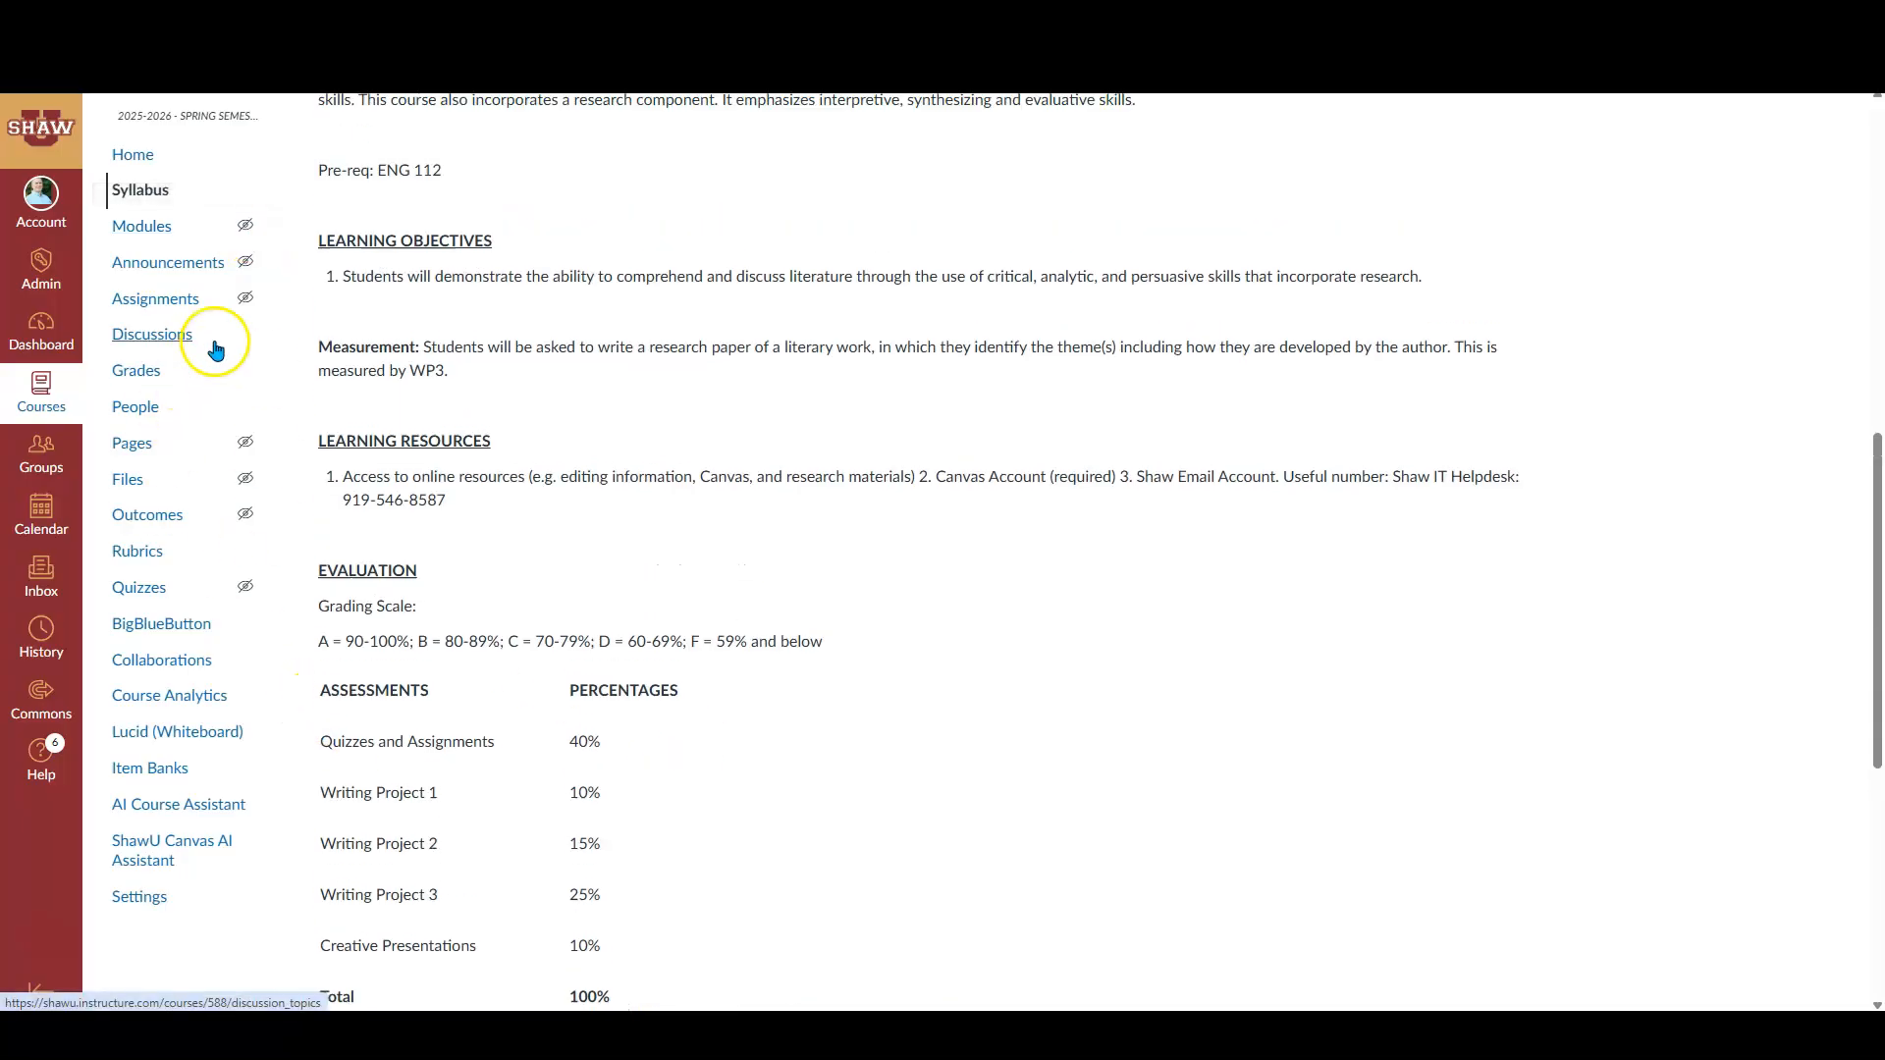
{"action": "left_click", "coordinate": [159, 305]}
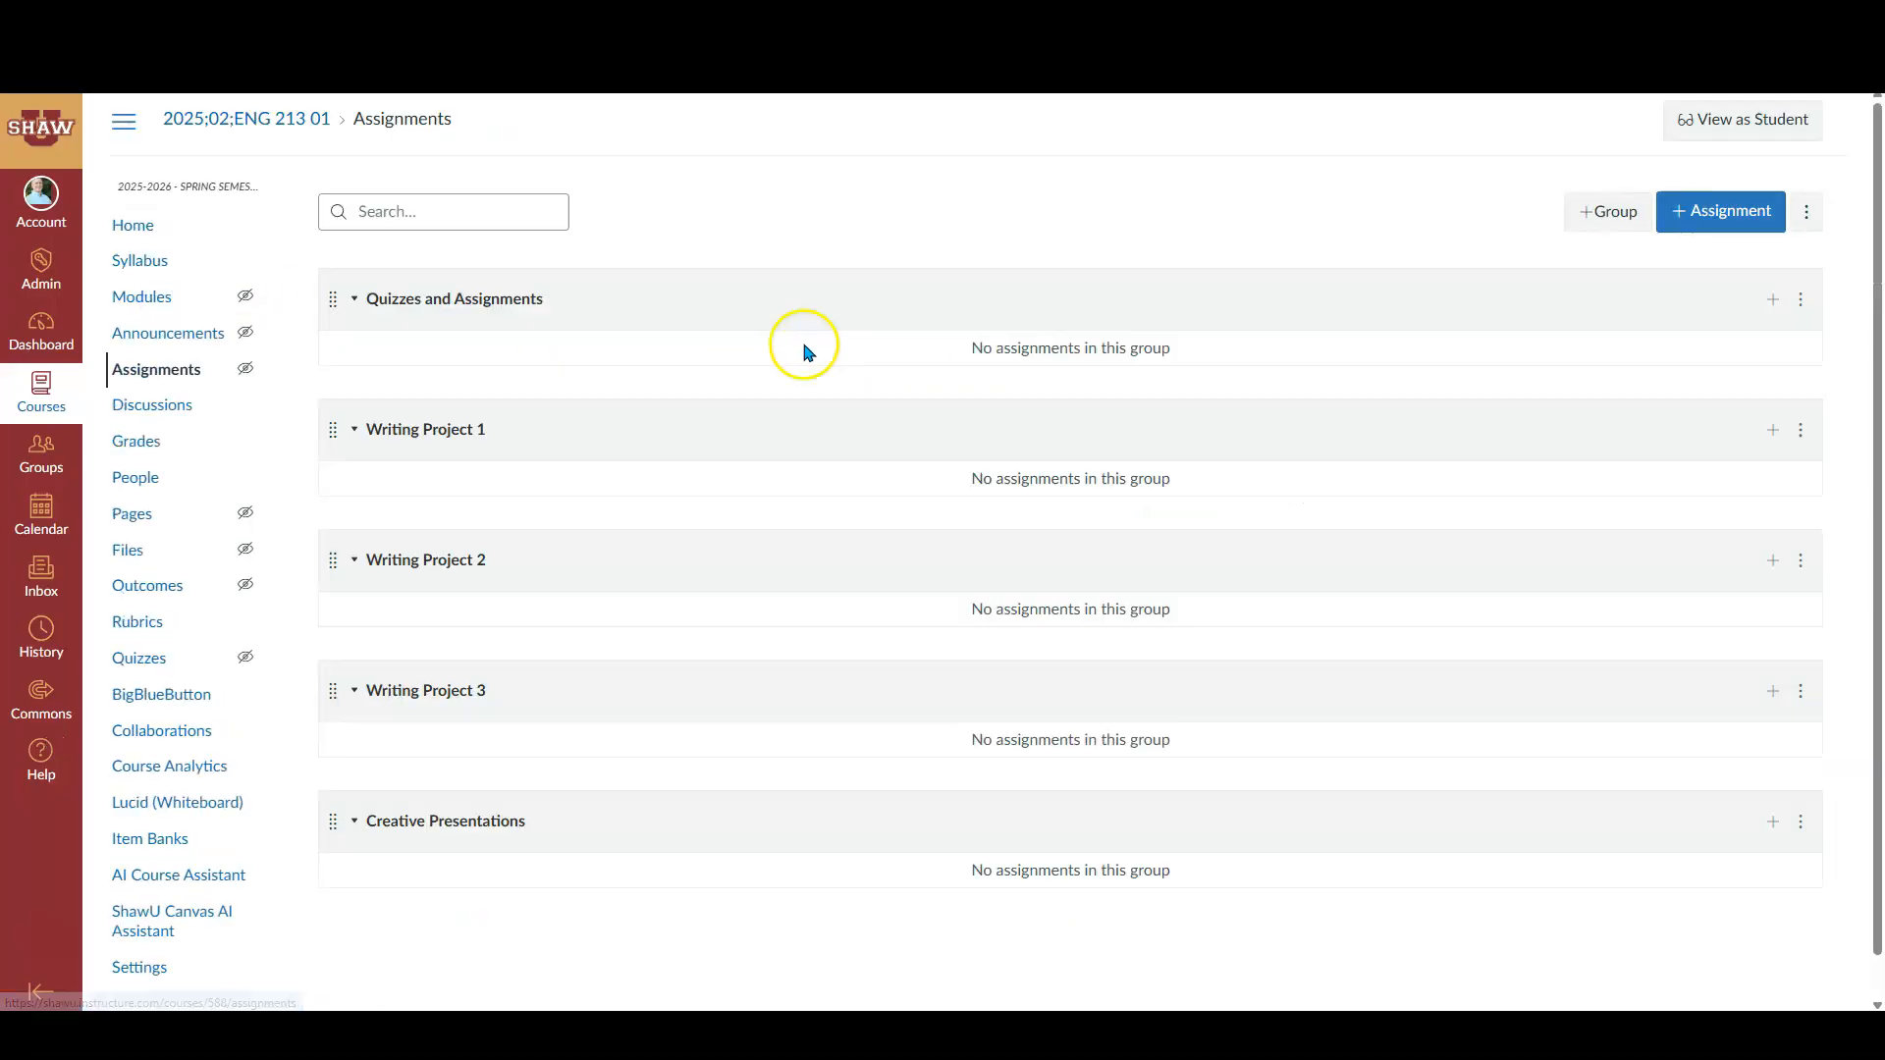
{"action": "left_click", "coordinate": [1808, 214]}
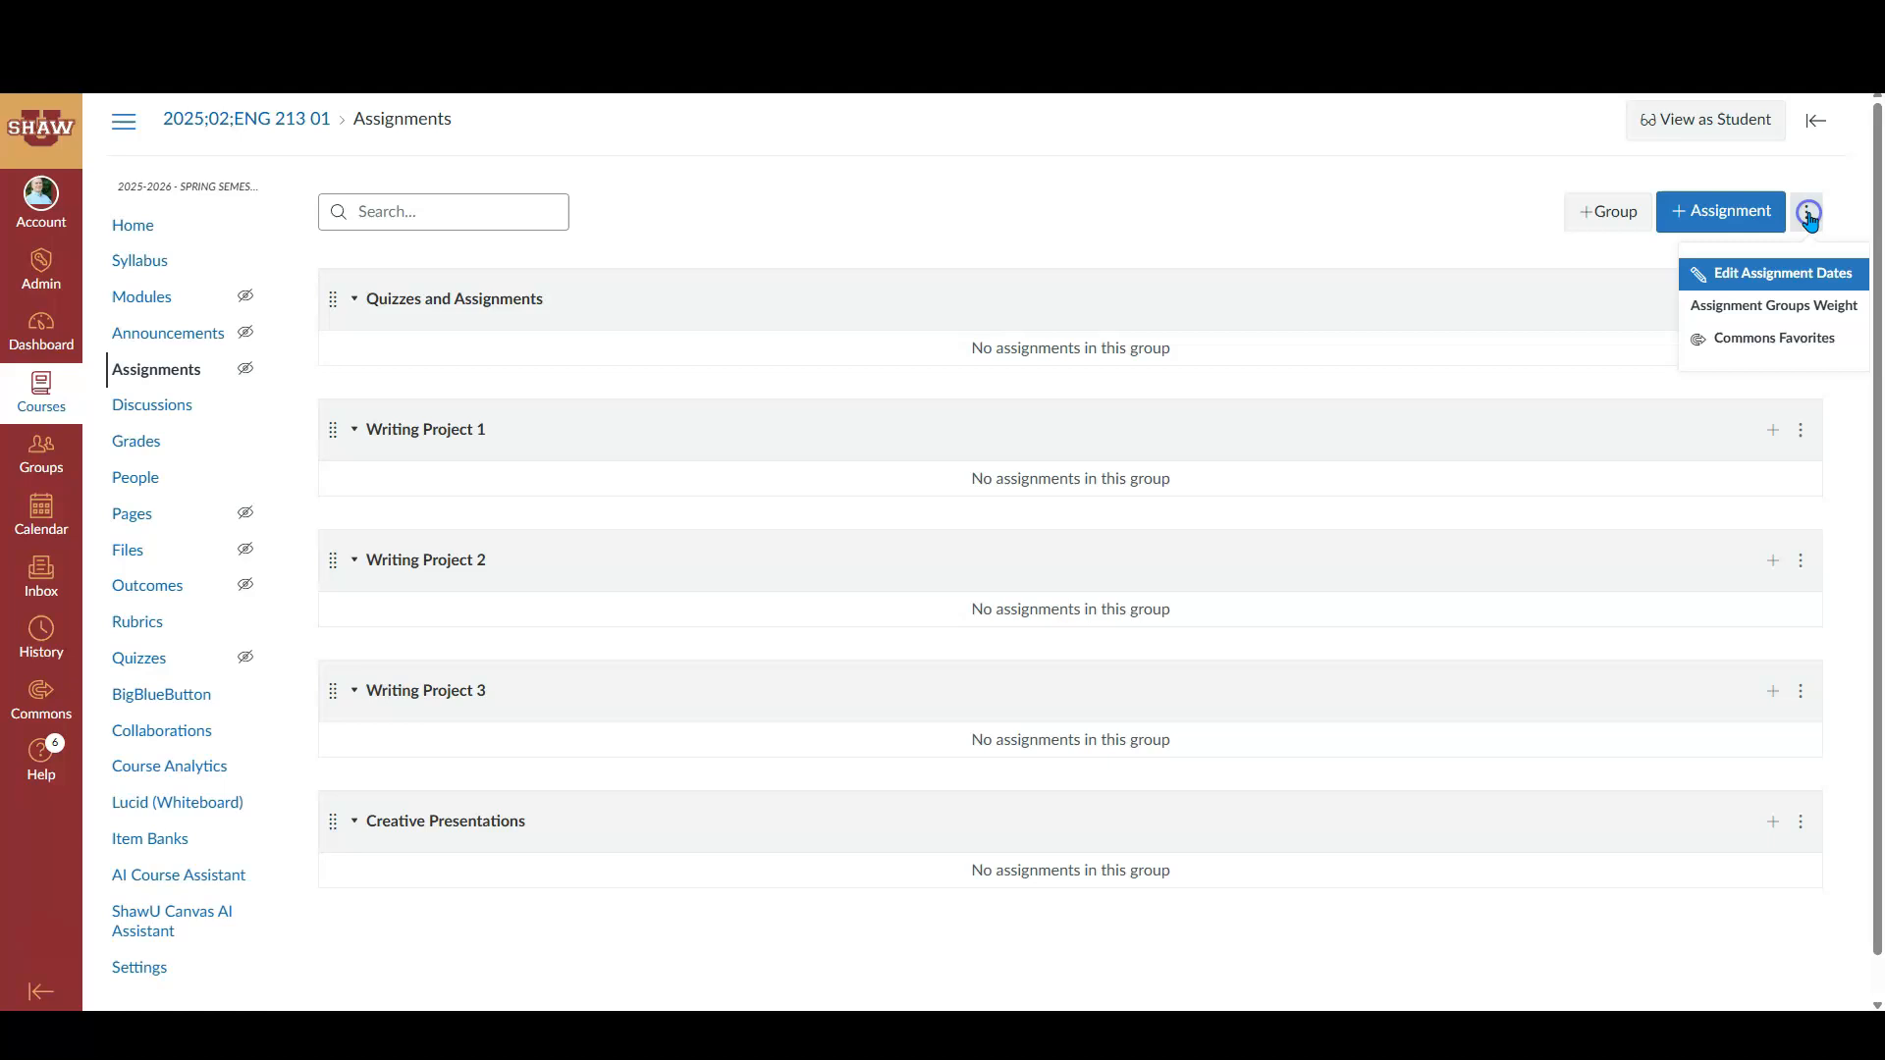
{"action": "left_click", "coordinate": [1755, 306]}
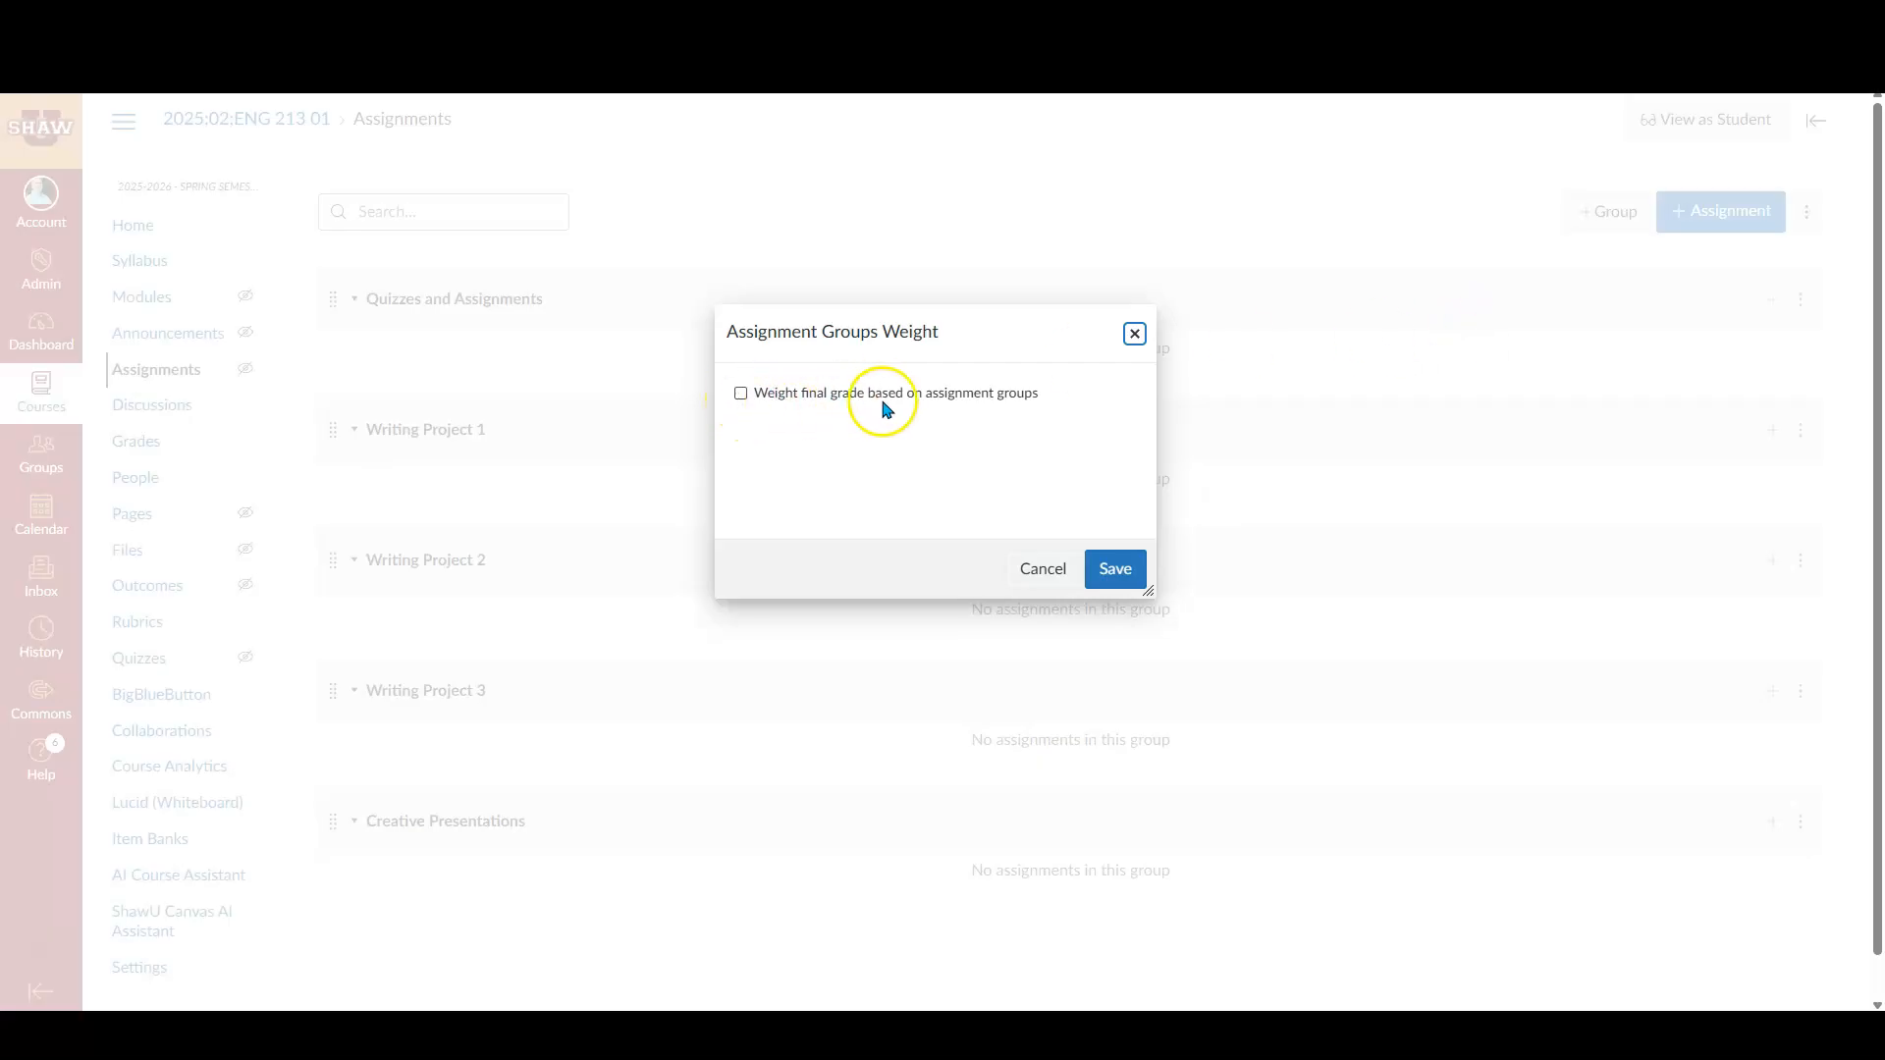
{"action": "left_click", "coordinate": [741, 395]}
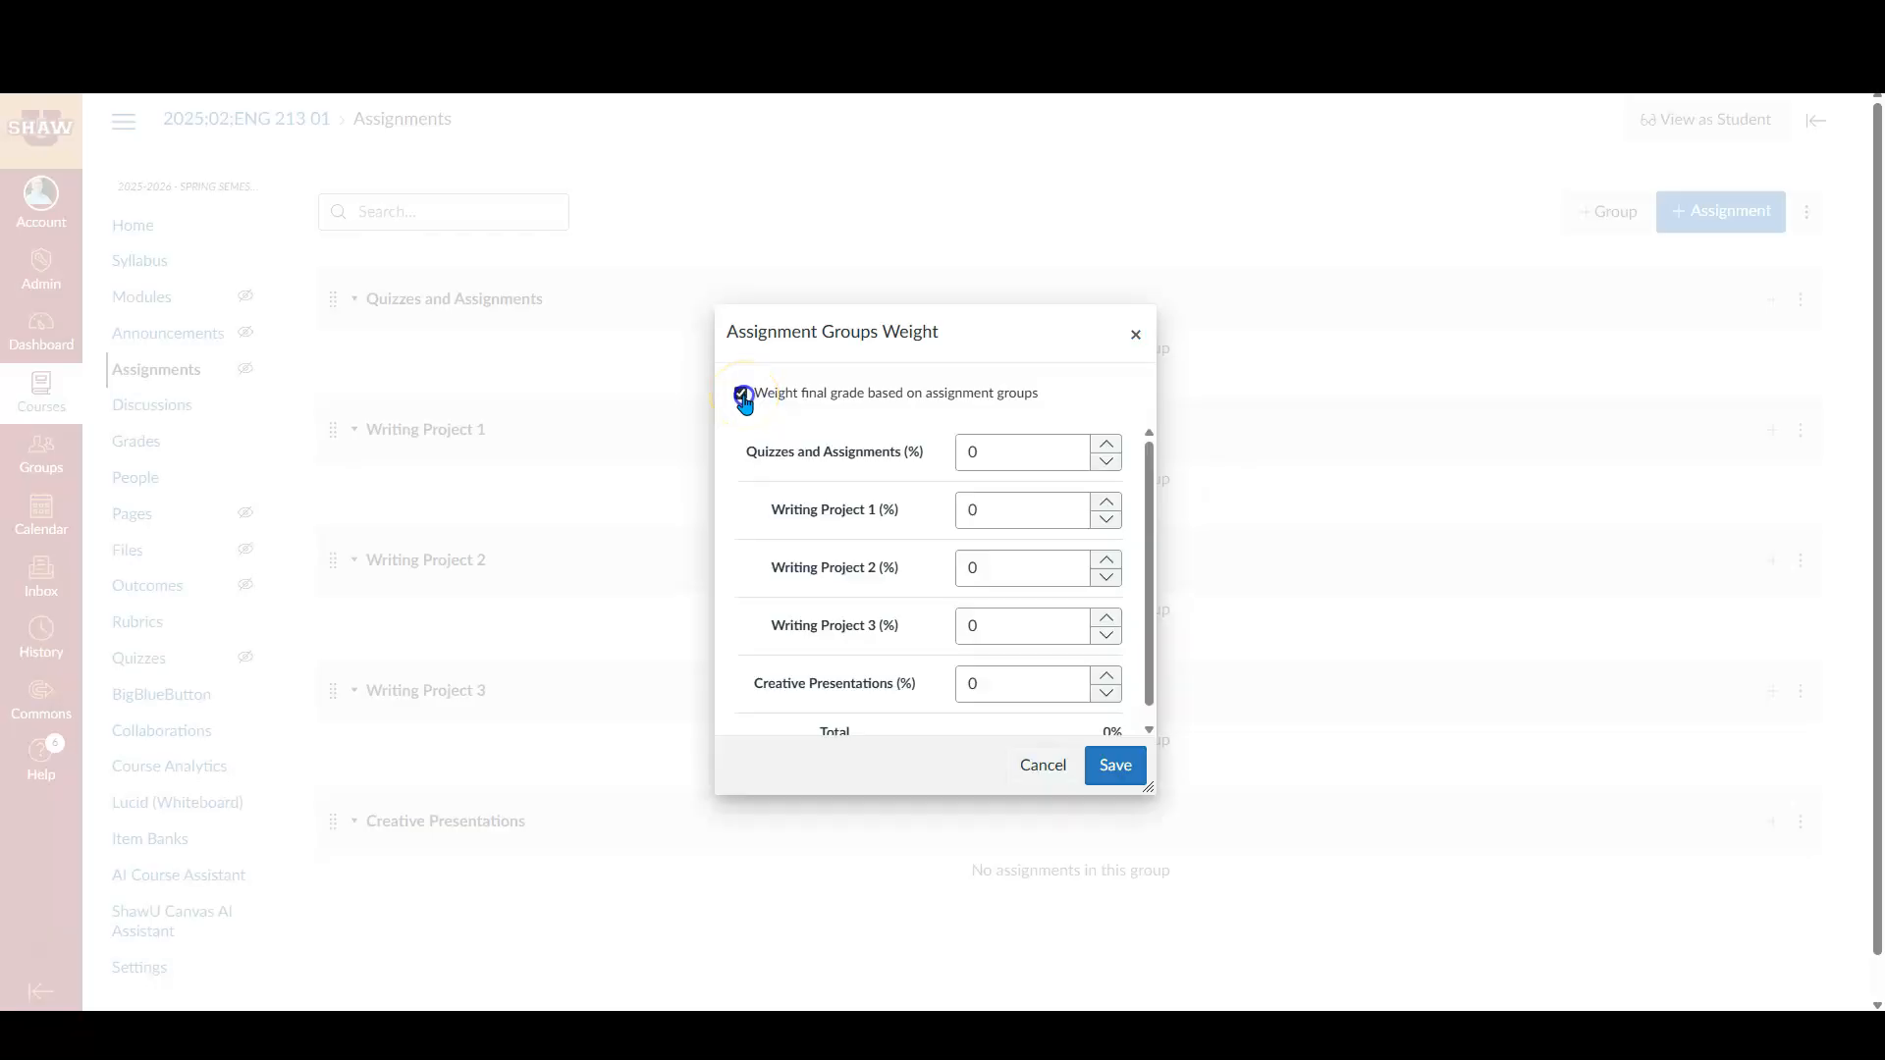
- Set the Quizzes and Assignments weight to 40%, Writing Project 1 to 10%, and Creative Presentations to 10%
{"action": "scroll", "coordinate": [894, 510], "scroll_direction": "down", "scroll_amount": 1}
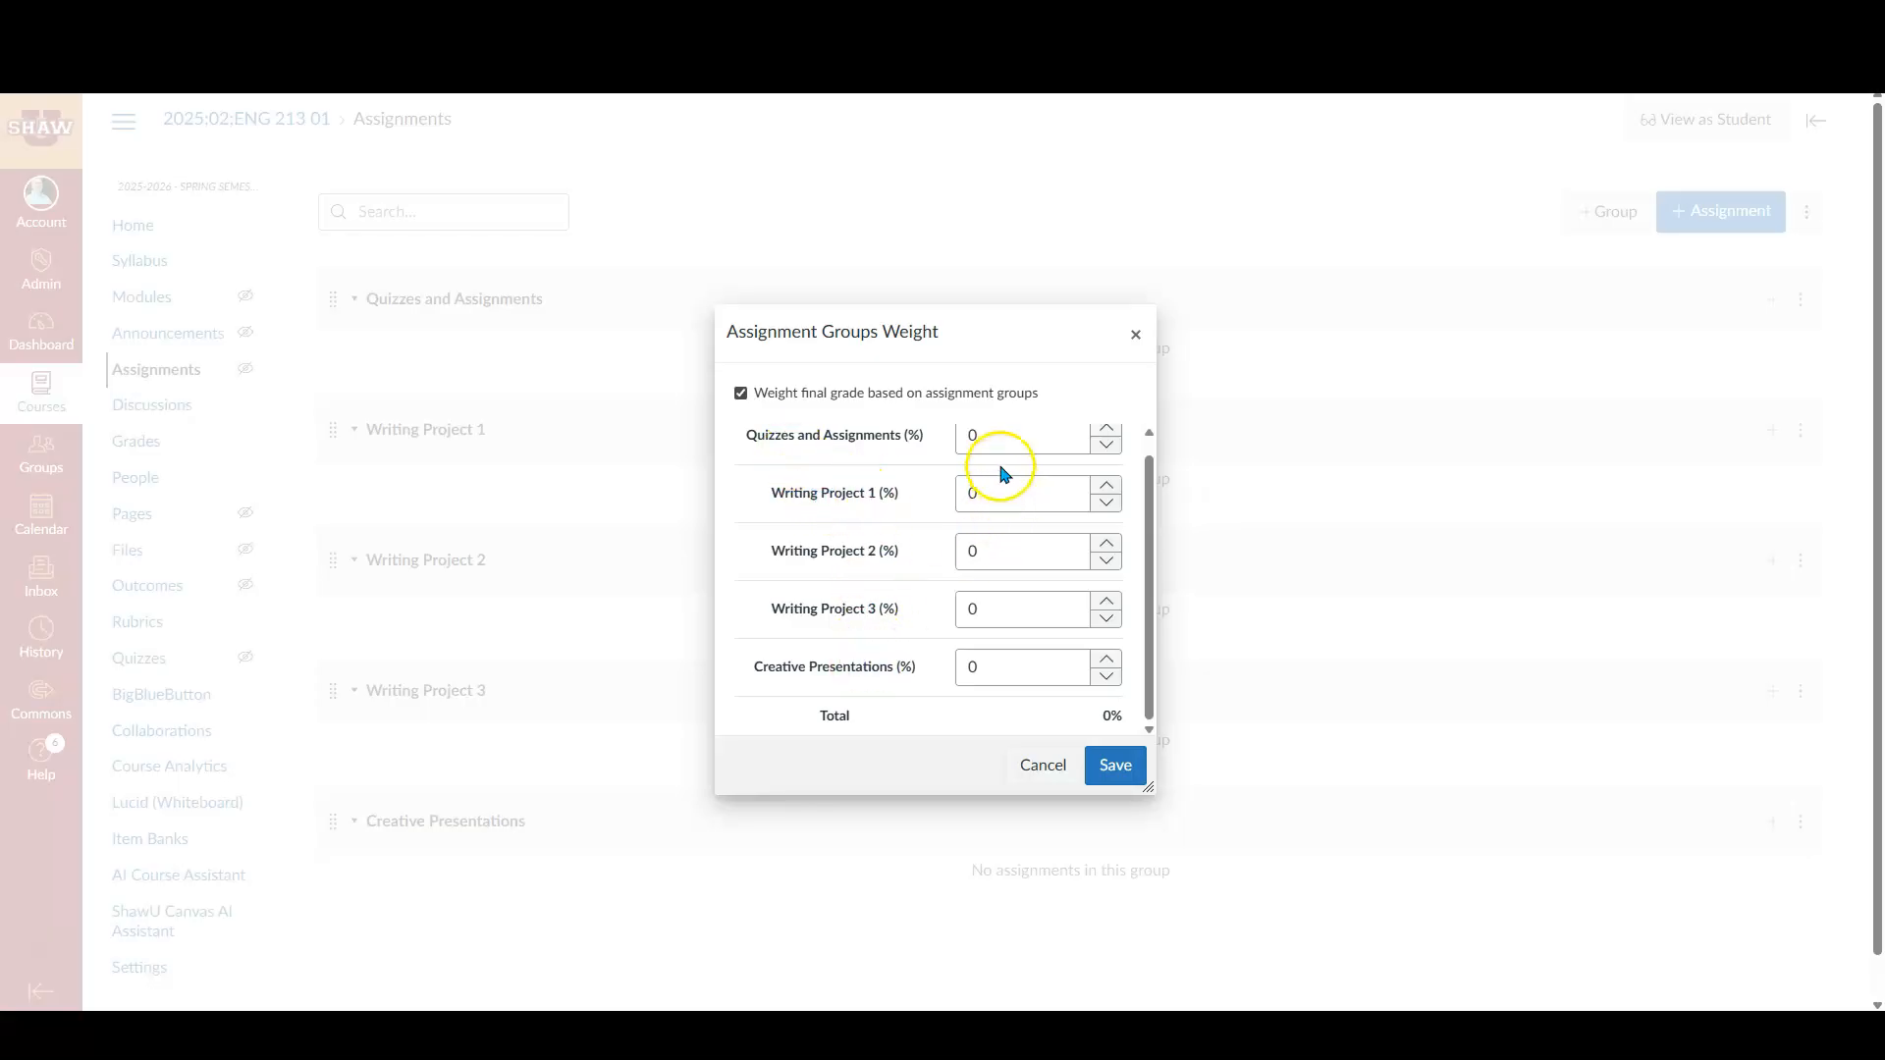
{"action": "double_click", "coordinate": [996, 432]}
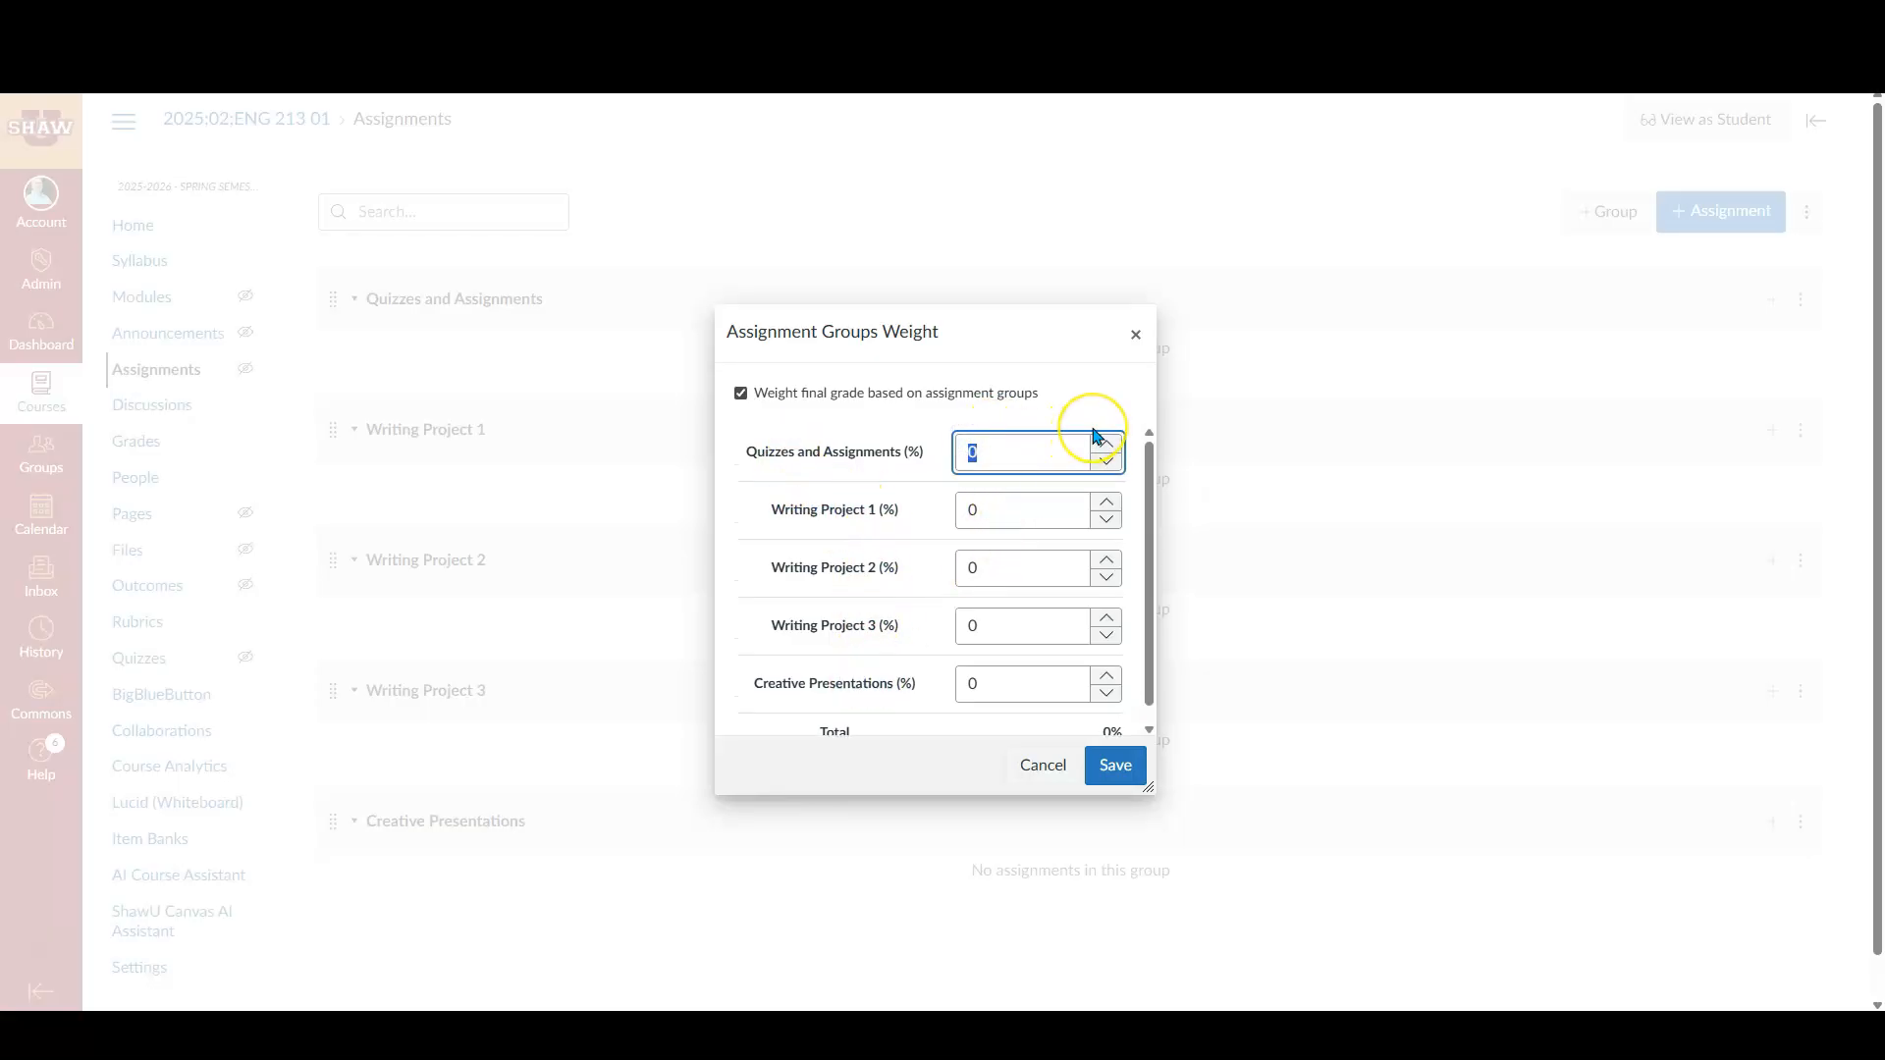
{"action": "double_click", "coordinate": [970, 511]}
{"action": "type", "text": "10"}
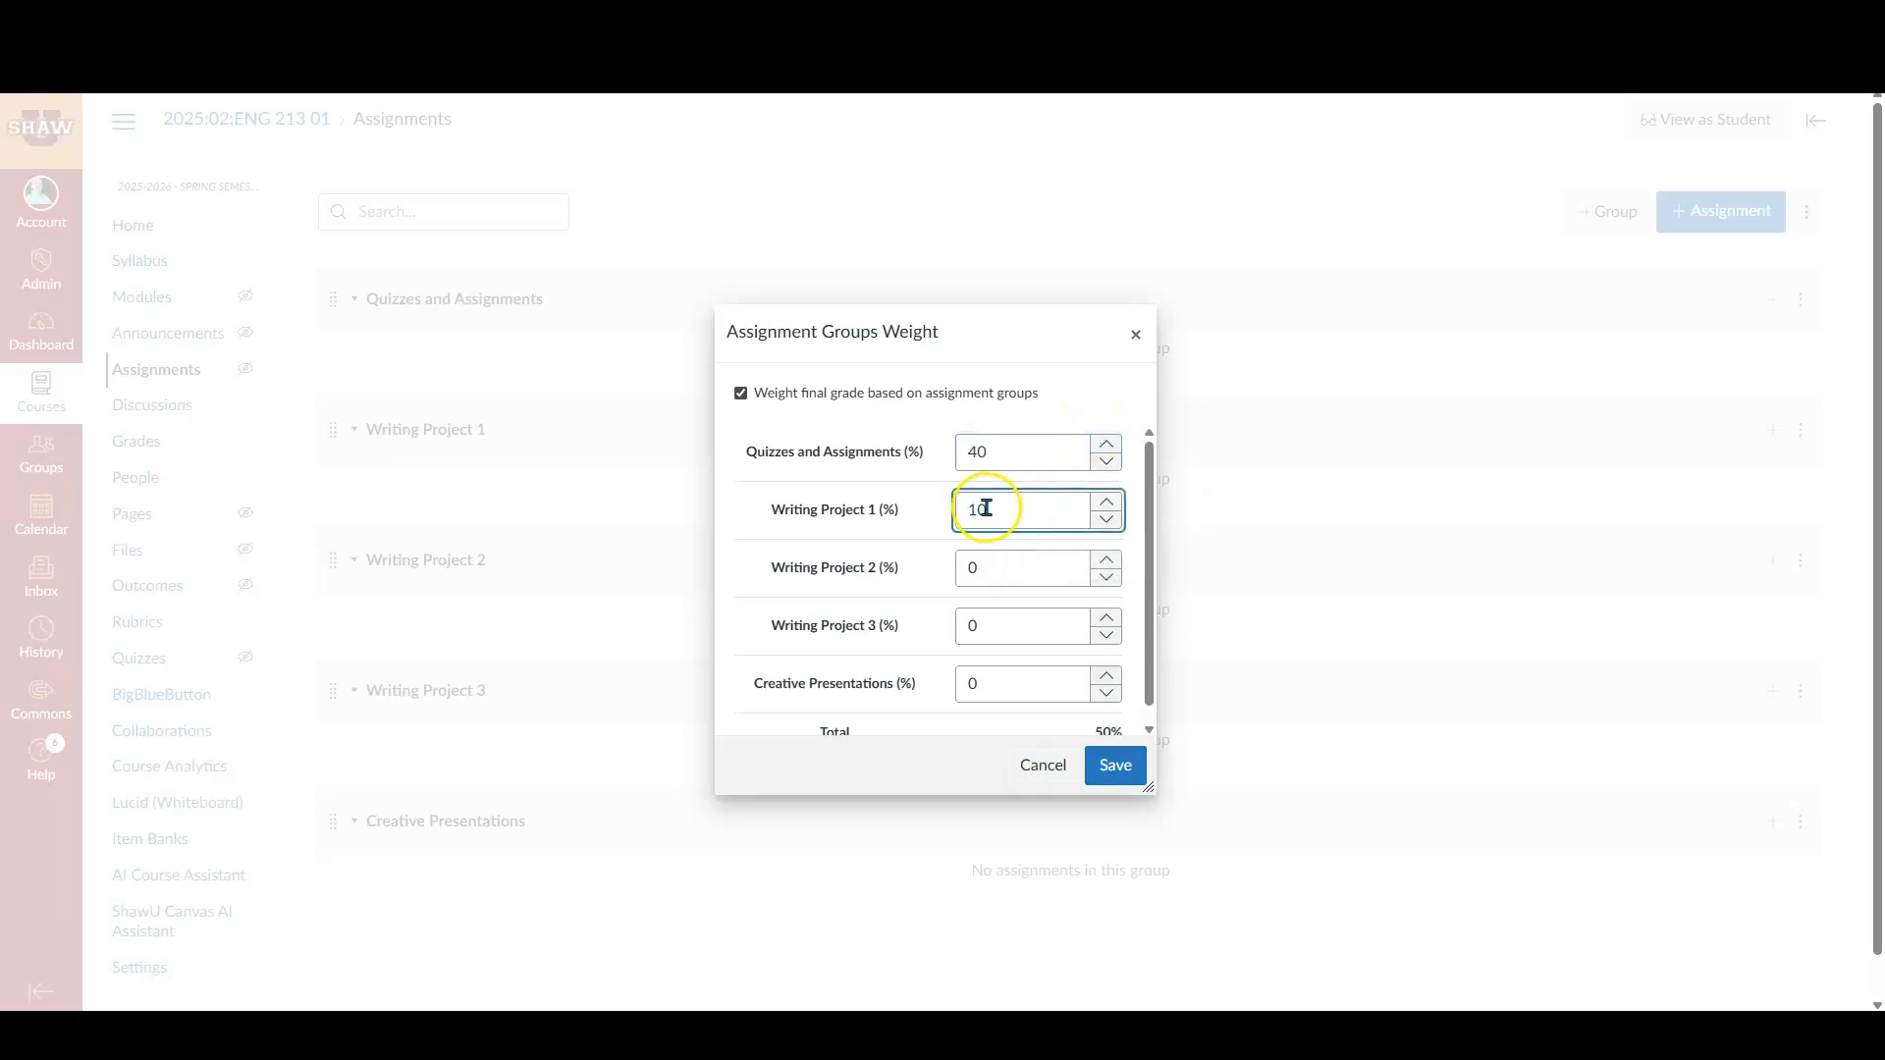
{"action": "double_click", "coordinate": [987, 684]}
{"action": "type", "text": "10"}
- Set Writing Project 2 to 15% and Writing Project 3 to 25%, and save the group weights
{"action": "double_click", "coordinate": [986, 573]}
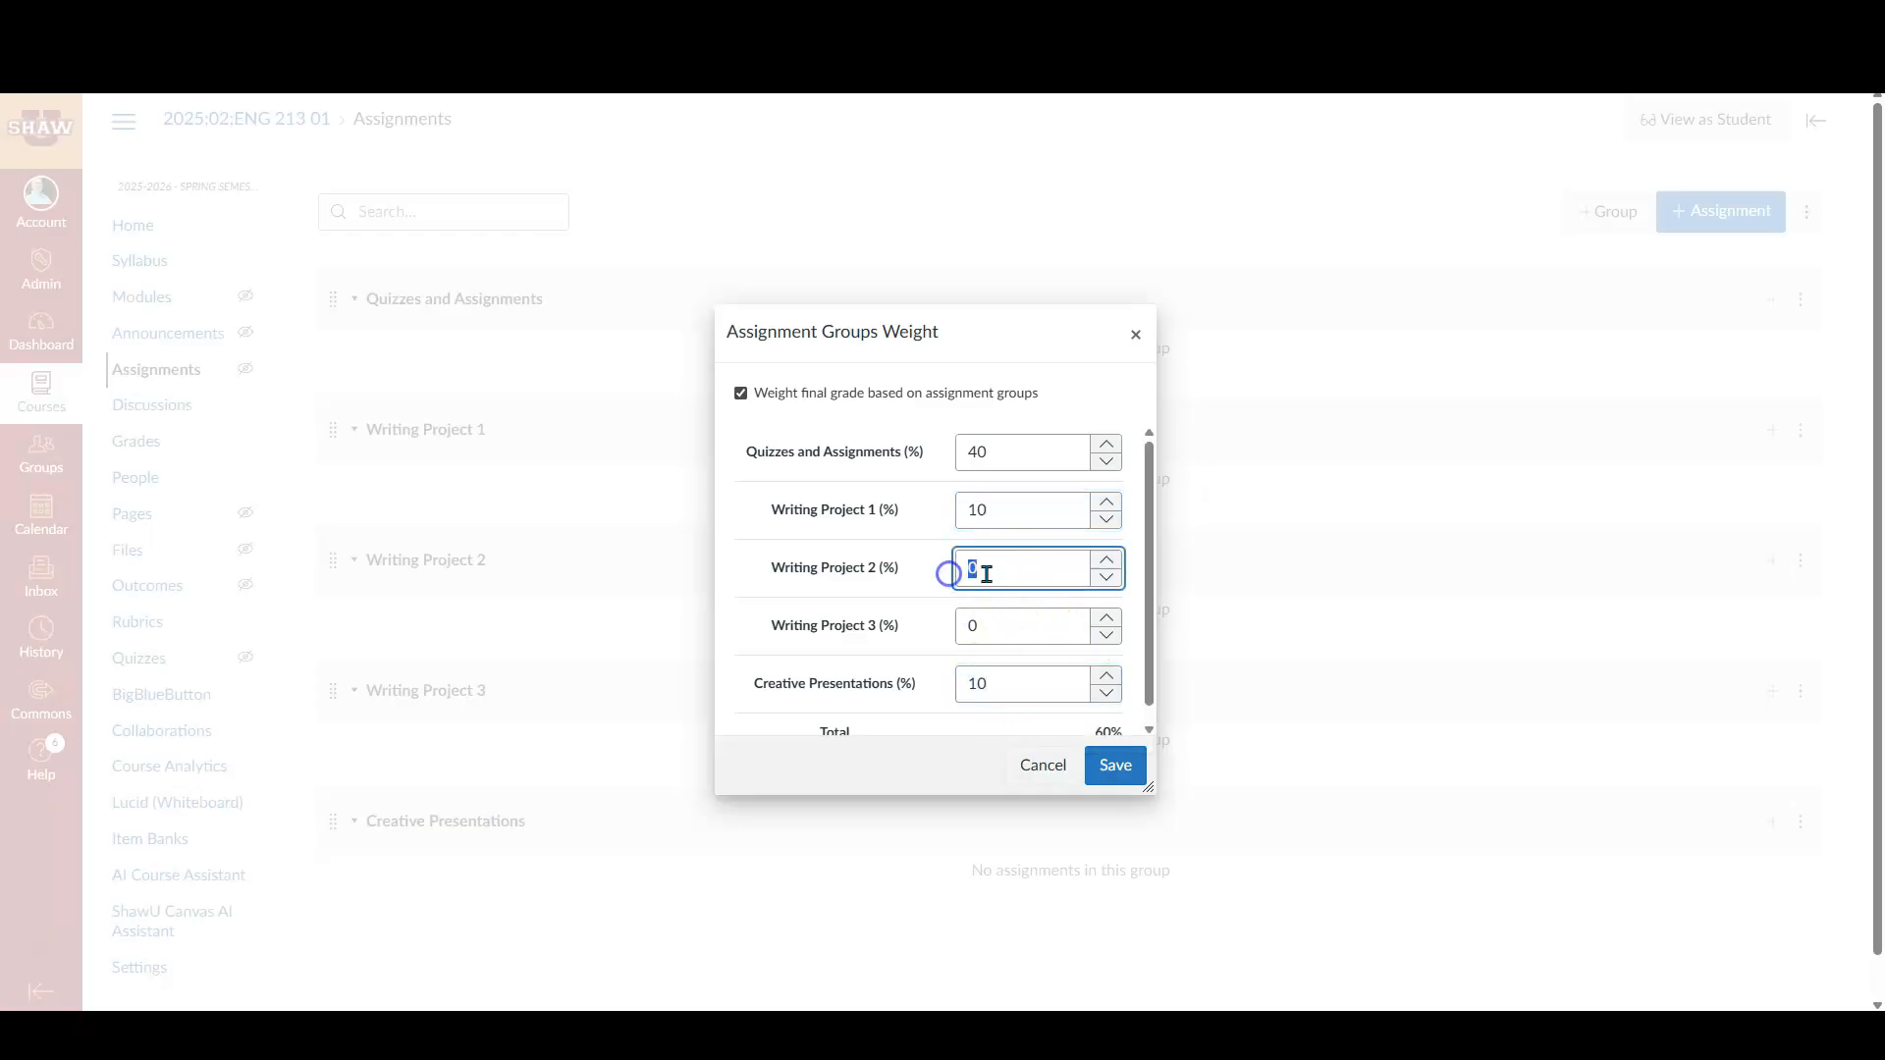
{"action": "double_click", "coordinate": [952, 627]}
{"action": "type", "text": "25"}
{"action": "left_click", "coordinate": [1093, 751]}
{"action": "scroll", "coordinate": [1051, 538], "scroll_direction": "down", "scroll_amount": 1}
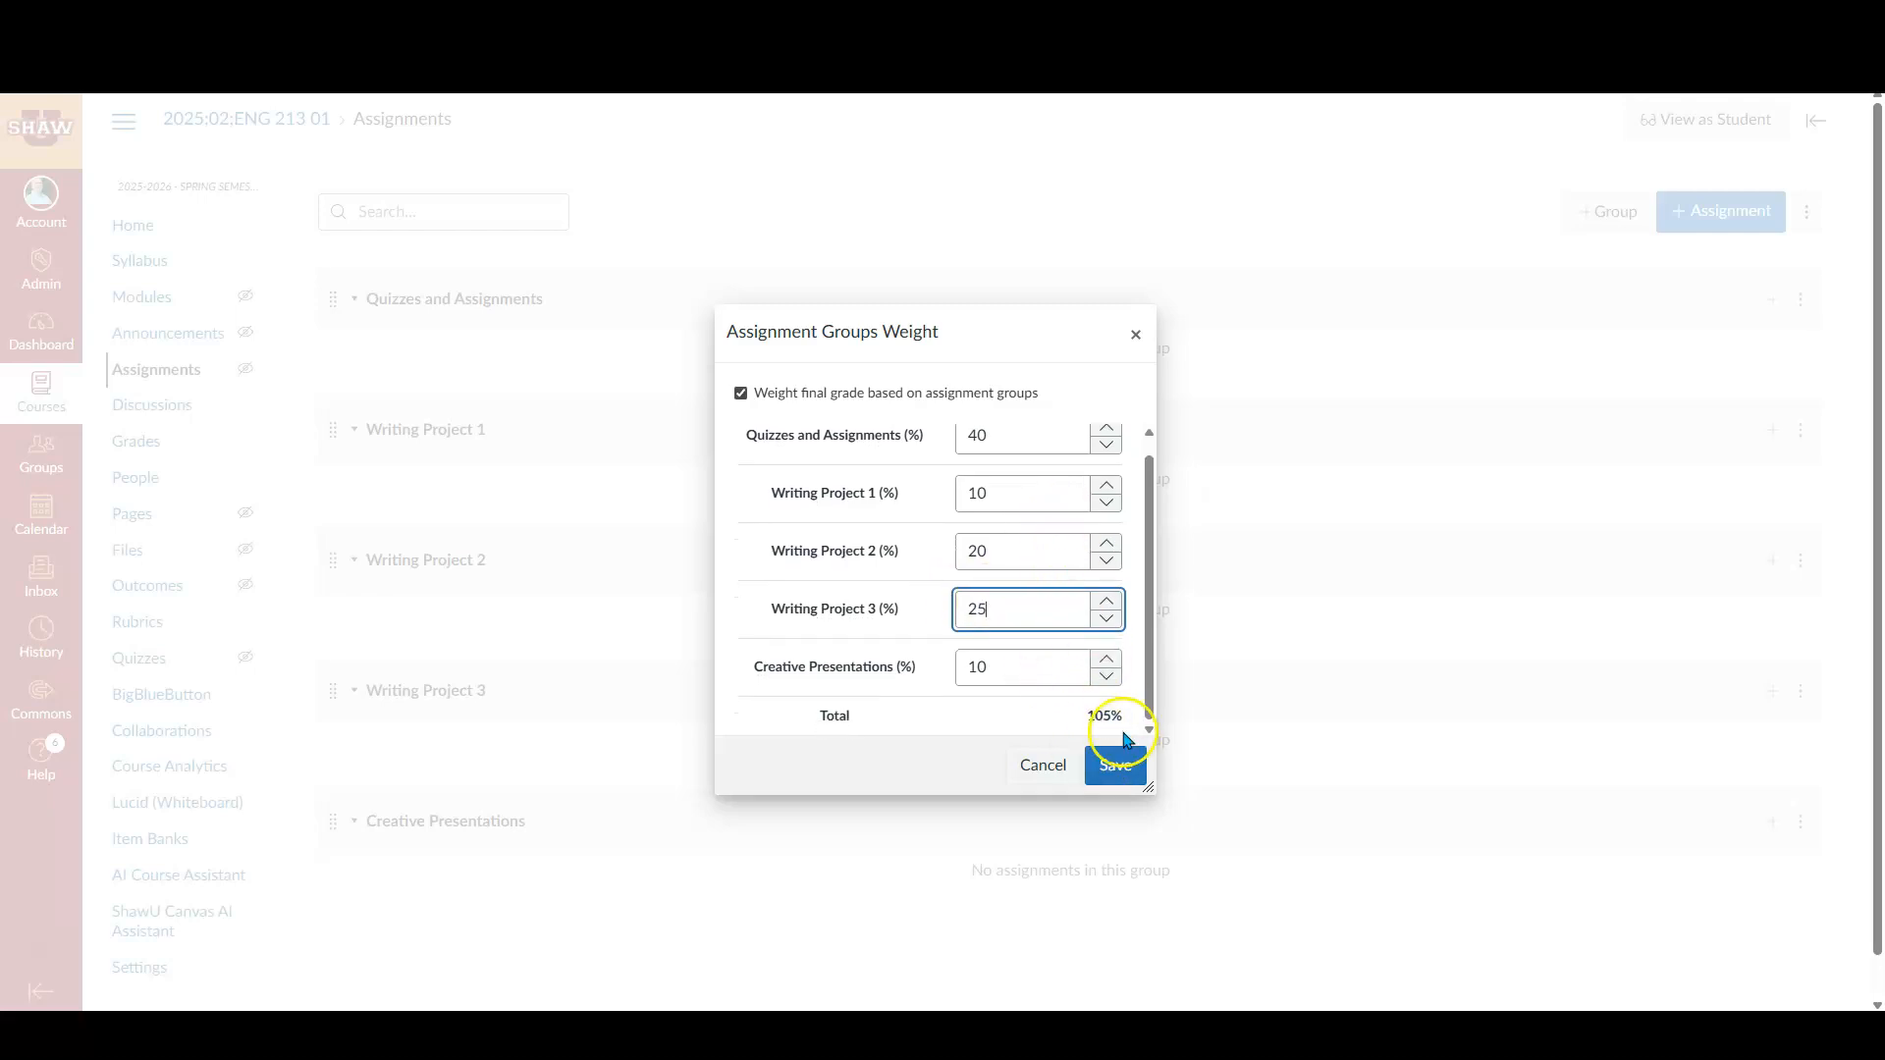
{"action": "left_click", "coordinate": [1004, 619]}
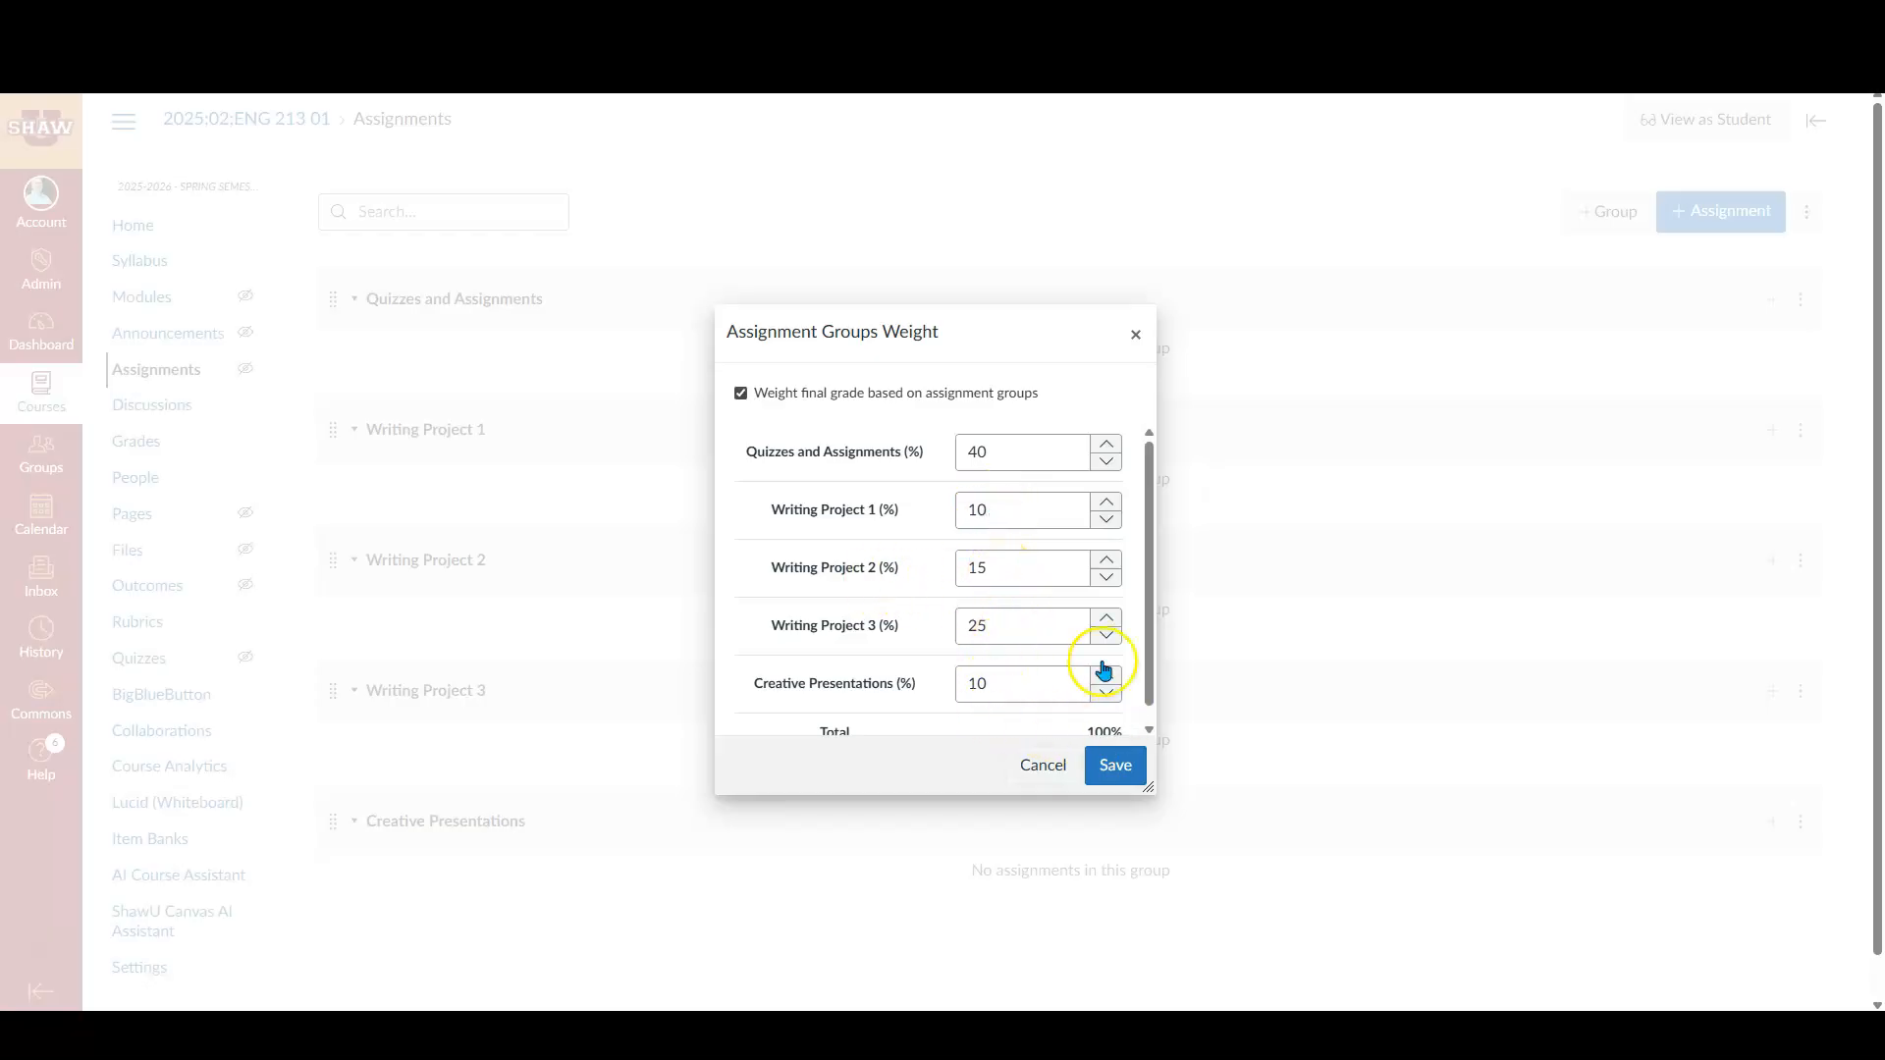
{"action": "scroll", "coordinate": [1102, 687], "scroll_direction": "down", "scroll_amount": 1}
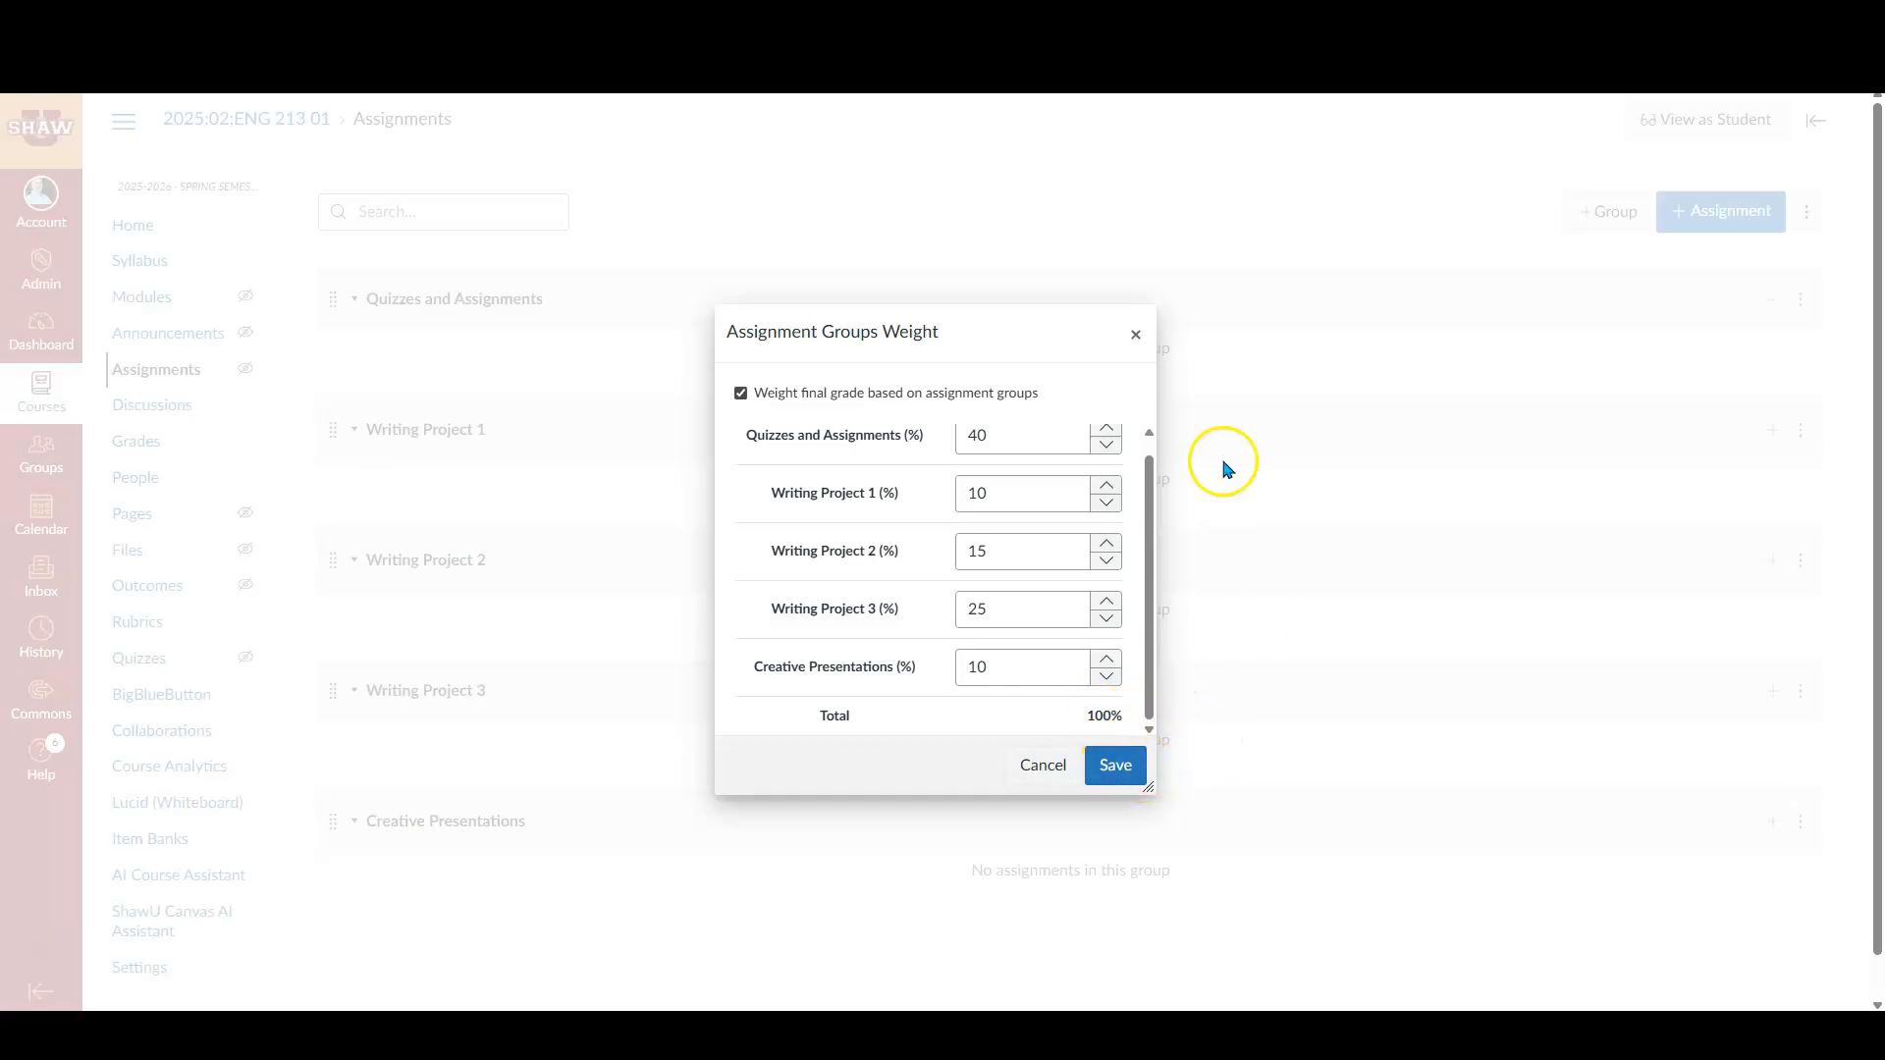
{"action": "left_click", "coordinate": [1116, 766]}
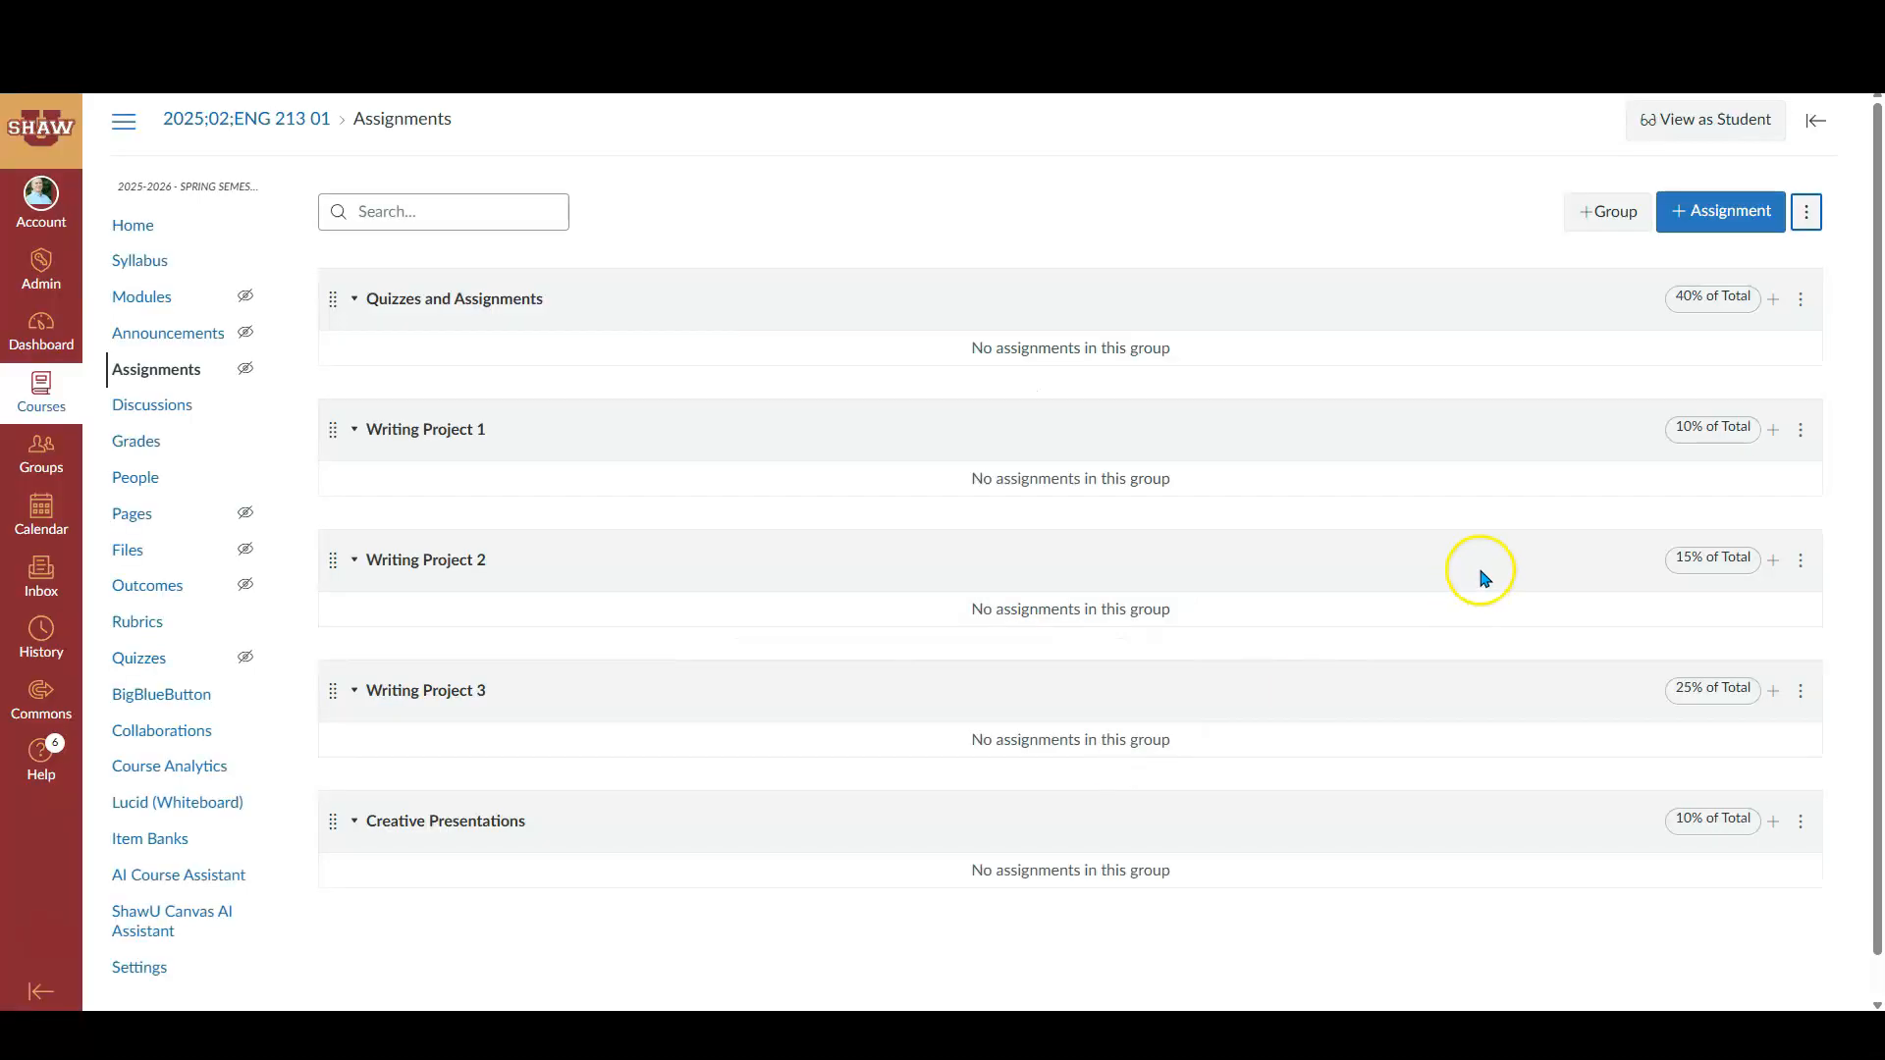